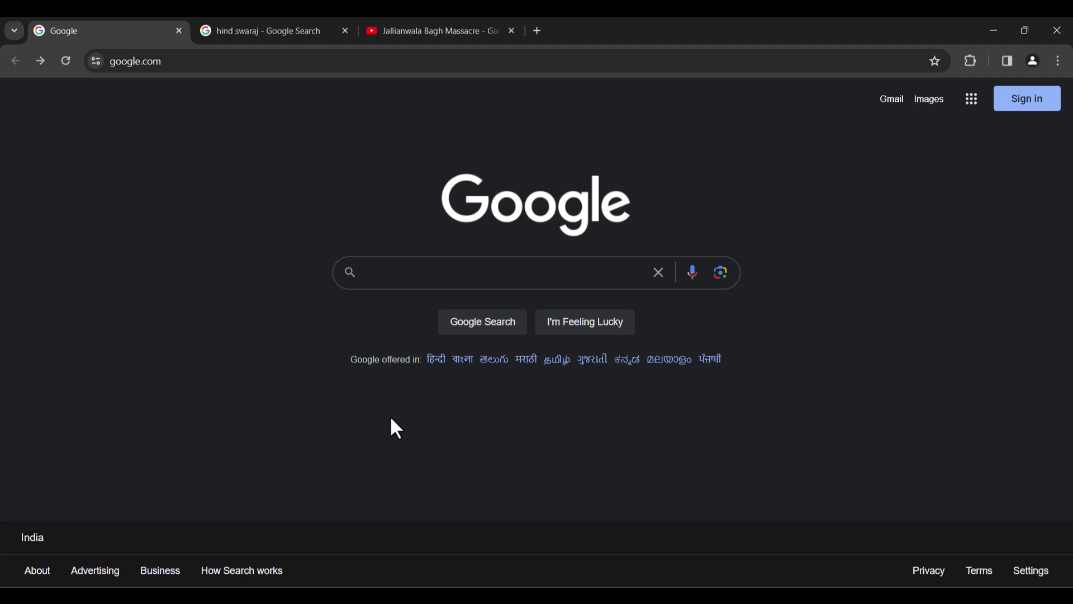
# Step: Search Google for 'tiki toki timeline' by picking the autocomplete suggestion
pyautogui.click(436, 271)
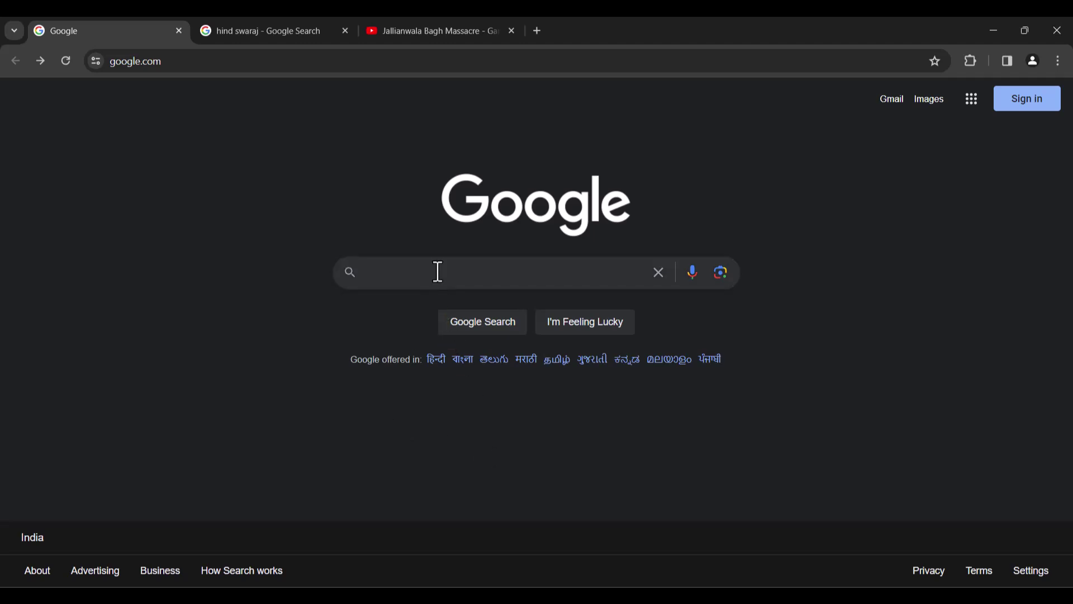
pyautogui.write('ti')
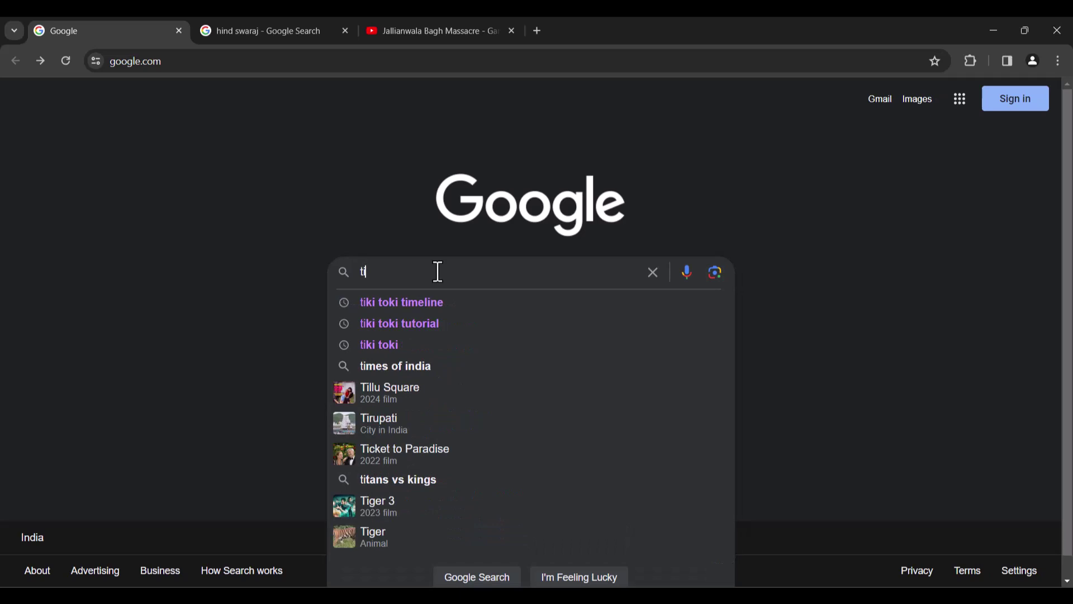
pyautogui.click(398, 304)
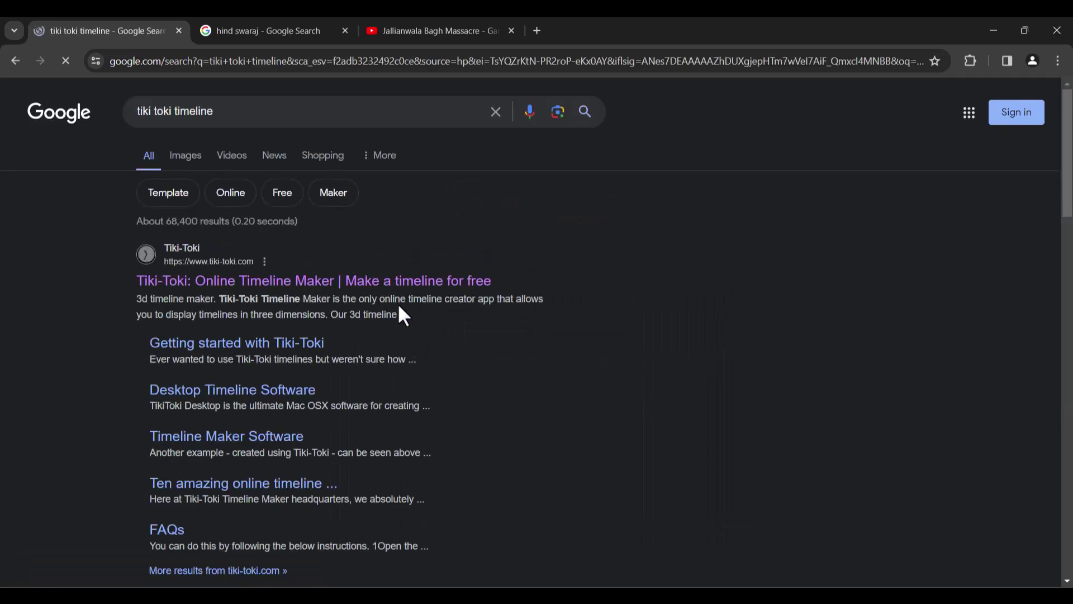
# Step: Open Tiki-Toki's free sign-up form and enter a username and password
pyautogui.click(287, 283)
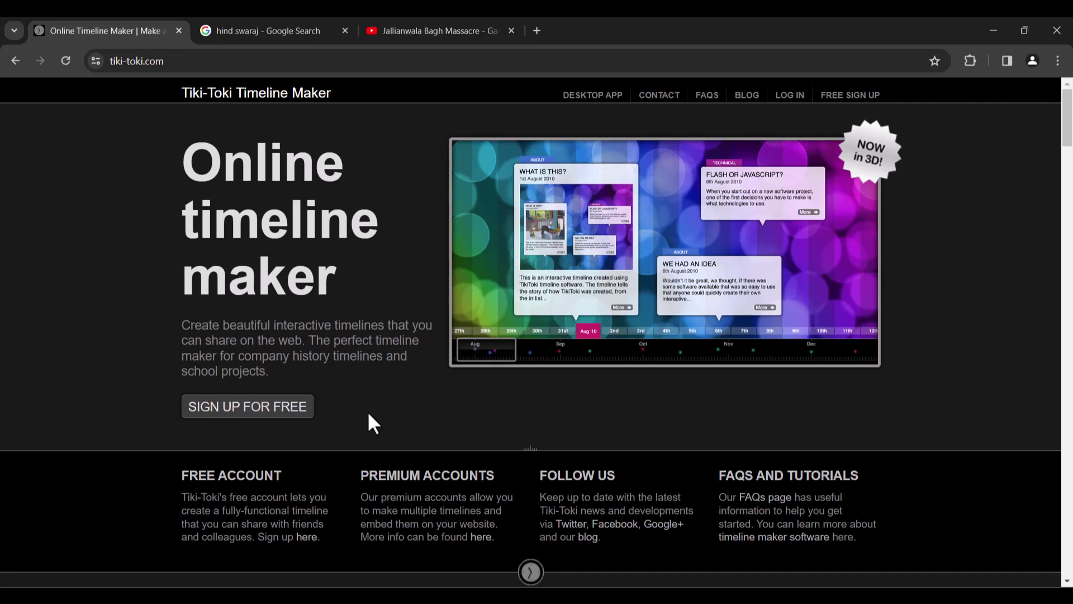
pyautogui.click(223, 421)
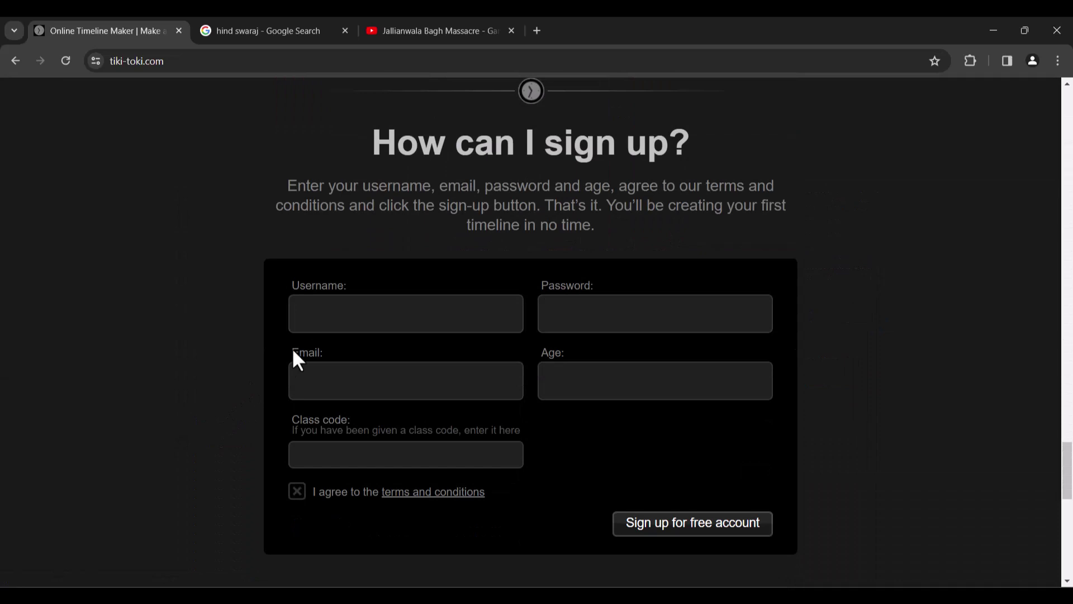
pyautogui.click(341, 317)
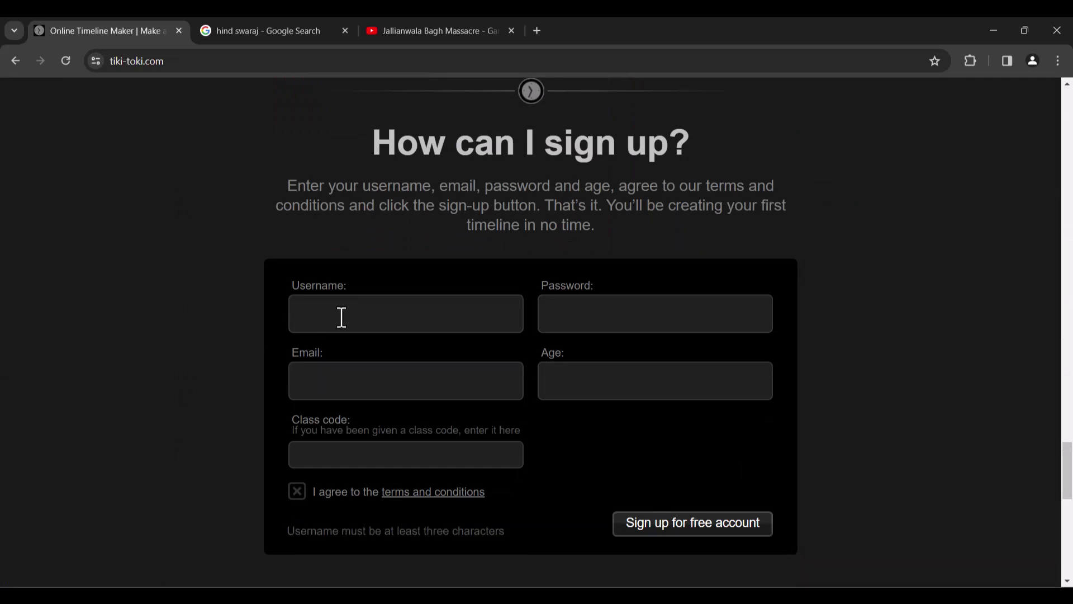
# Step: Fill in the e-mail address and age 15, accept the terms, and create the account
pyautogui.press('Tab')
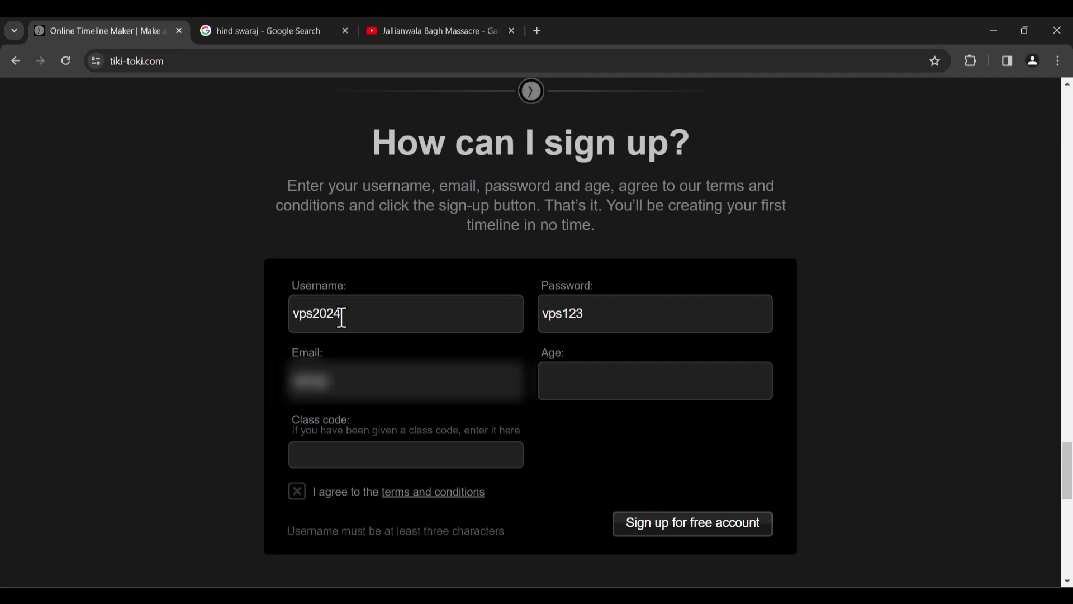
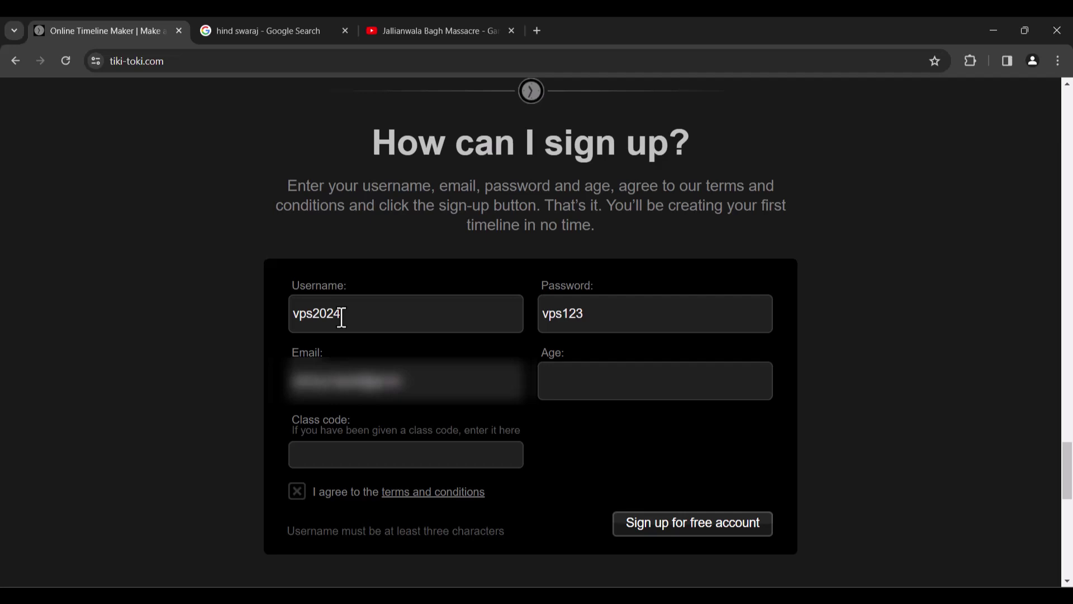
pyautogui.press('Tab')
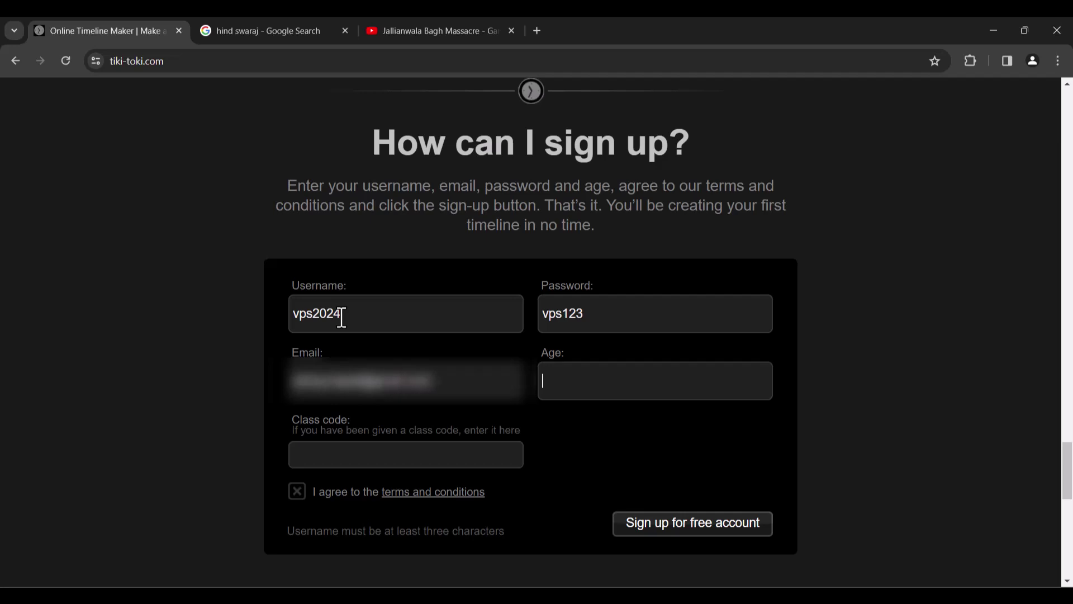
pyautogui.write('15')
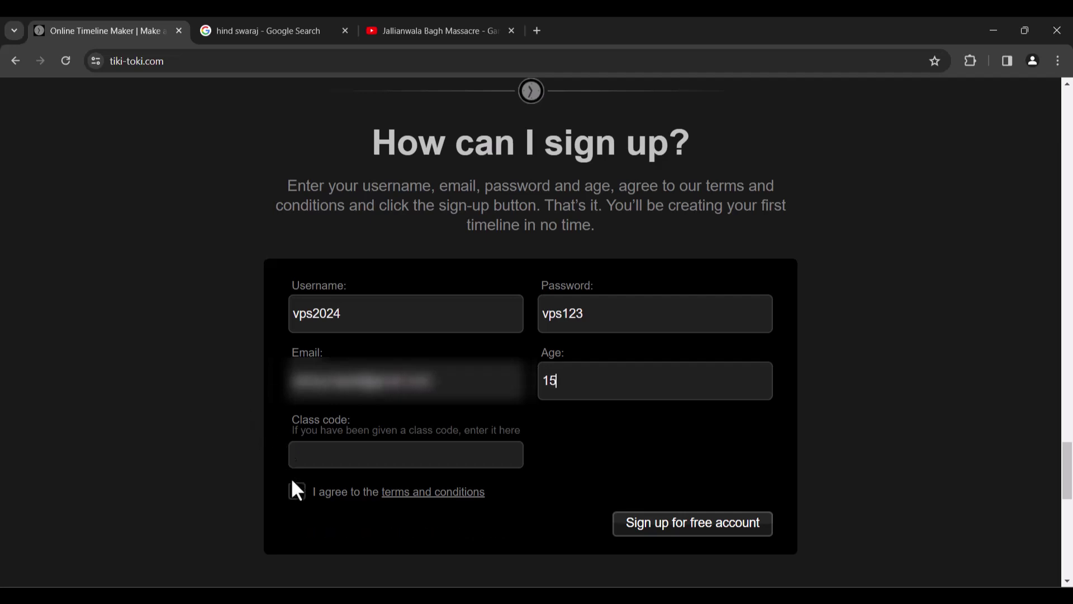
pyautogui.click(296, 491)
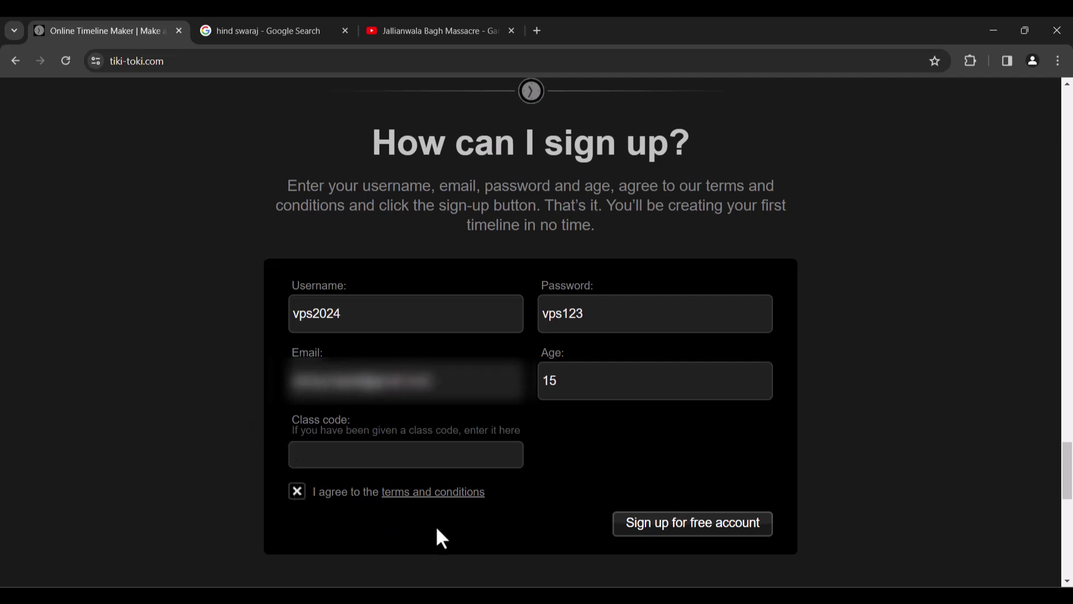
pyautogui.click(694, 526)
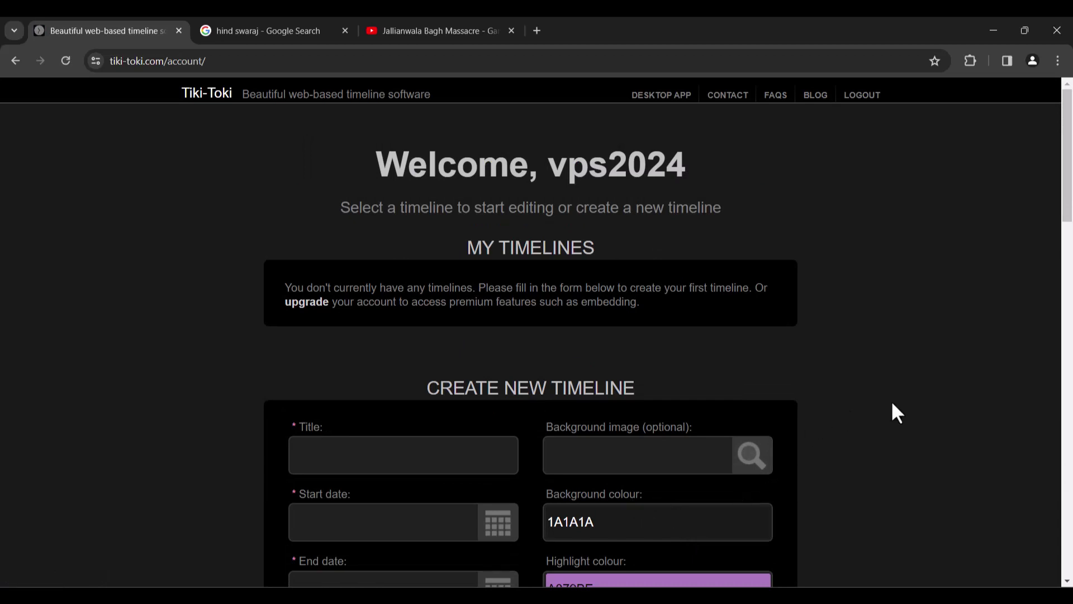
# Step: Title the new timeline 'Nationalism in India' and set its start date to 1 April 1909
pyautogui.scroll(-2, 892, 400)
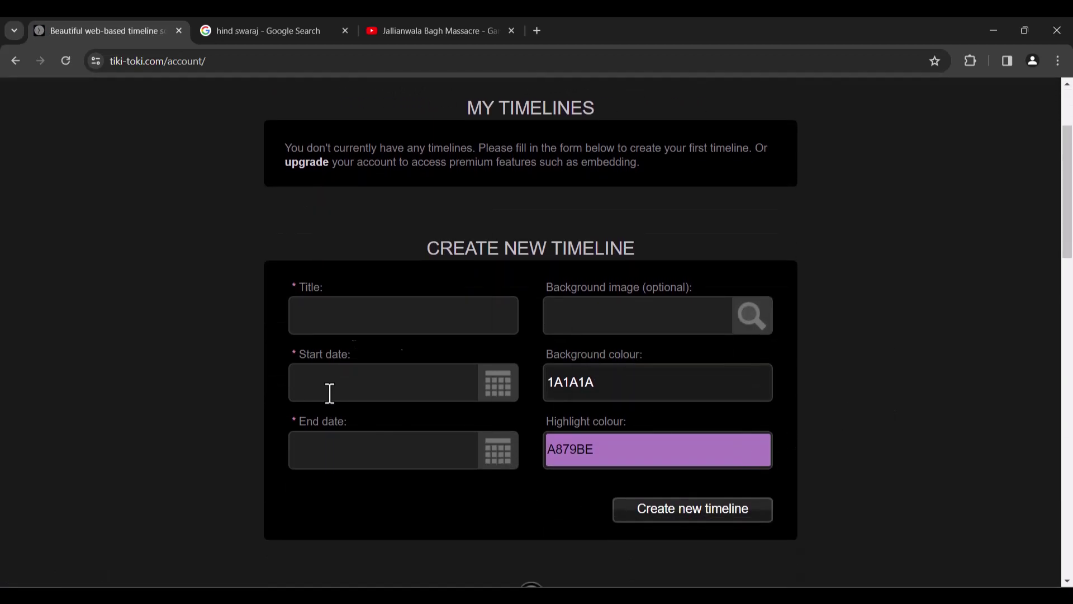
pyautogui.click(345, 314)
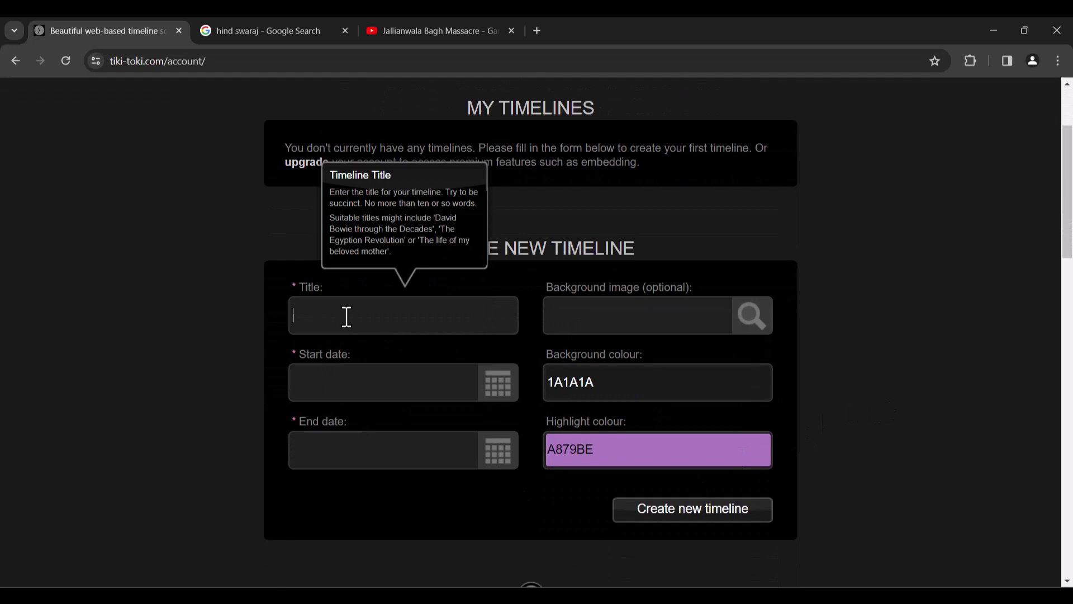
pyautogui.write('Nationalism in India')
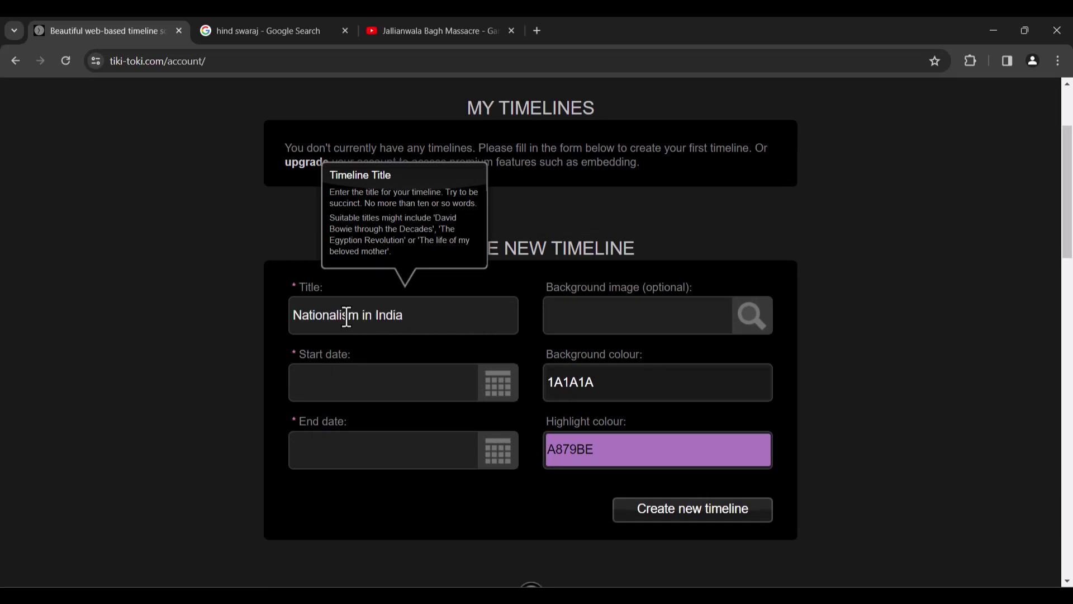
pyautogui.click(373, 381)
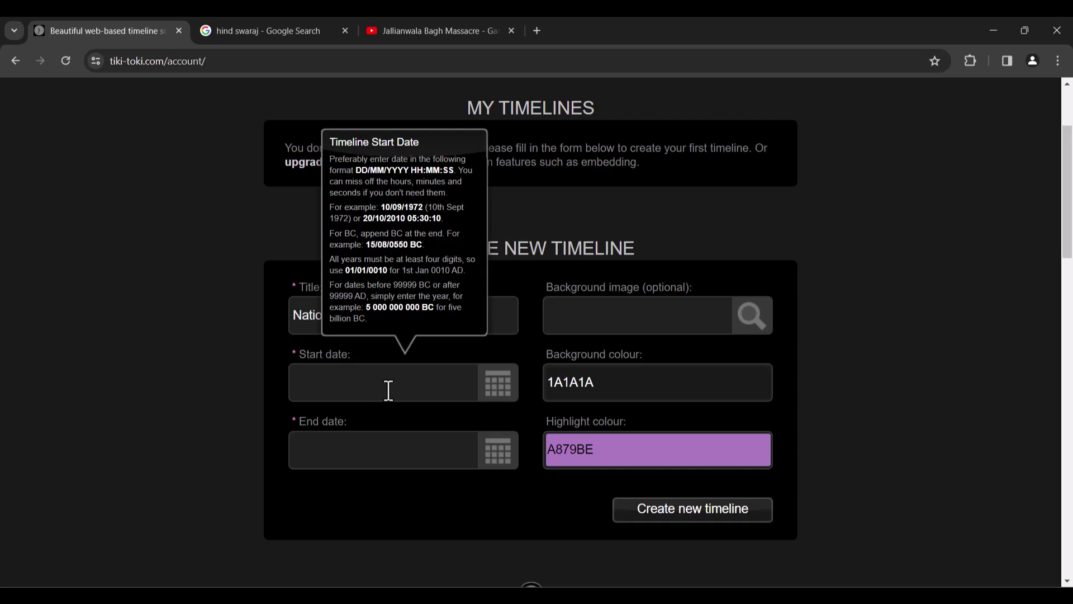
pyautogui.click(498, 387)
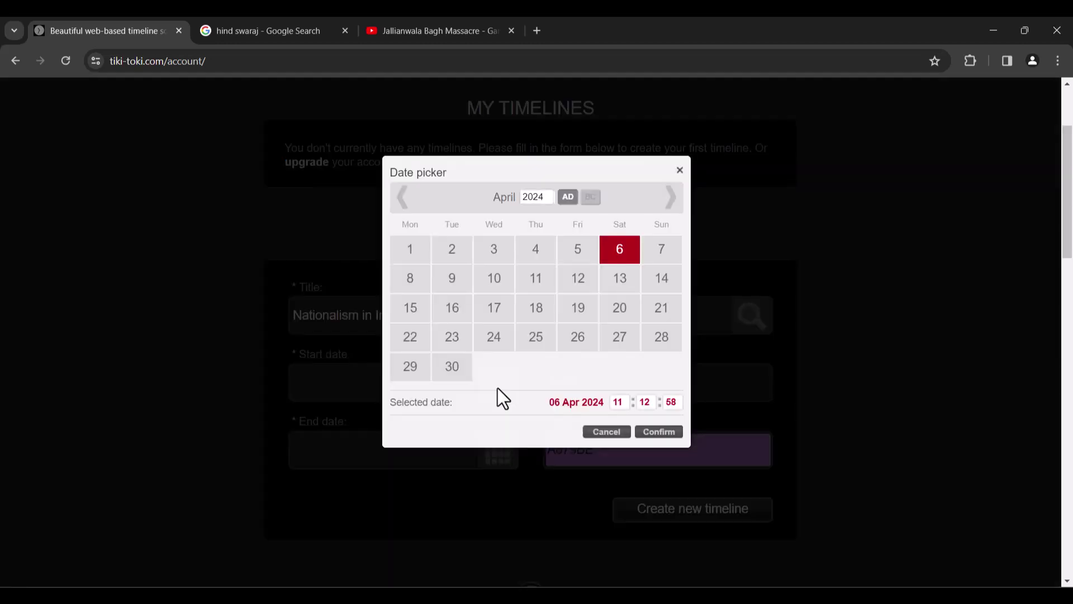
pyautogui.moveTo(548, 196); pyautogui.dragTo(530, 198)
pyautogui.write('1909')
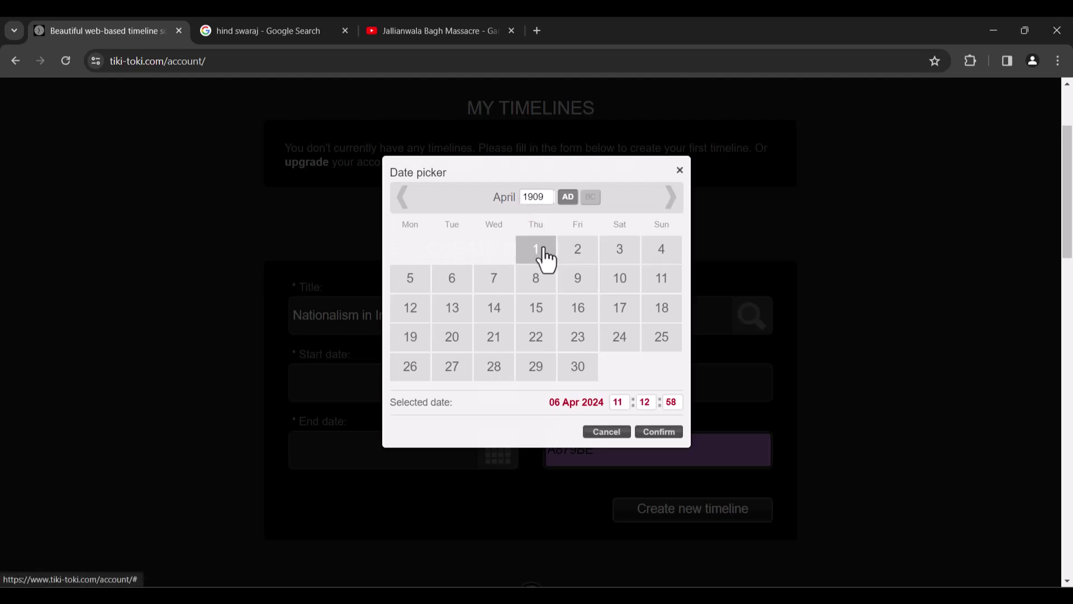
pyautogui.click(544, 257)
pyautogui.click(660, 432)
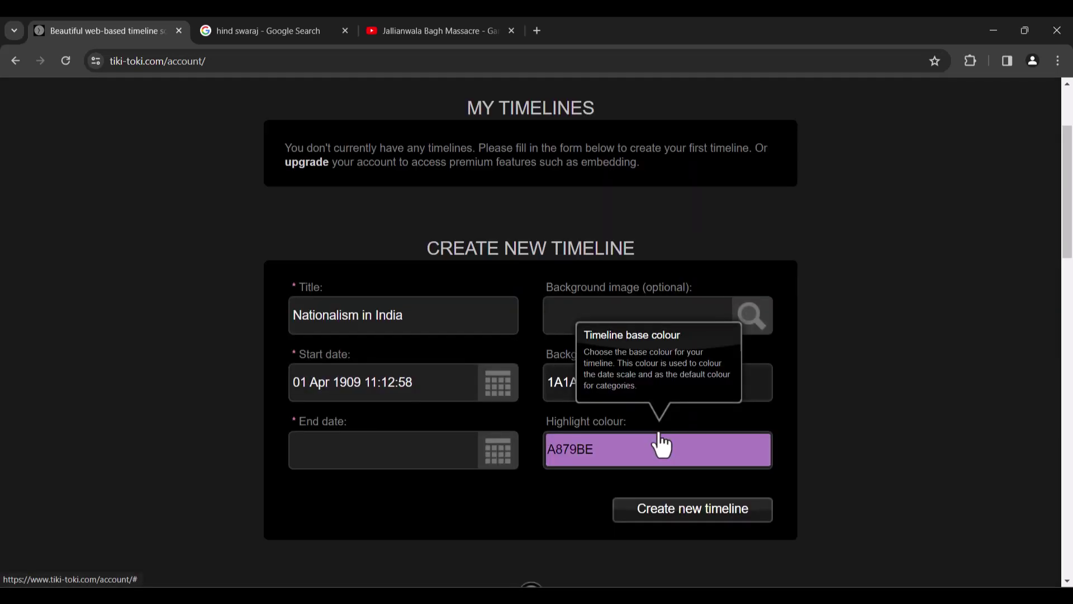
# Step: Set the end date to 1 April 1950 and create the timeline
pyautogui.click(503, 453)
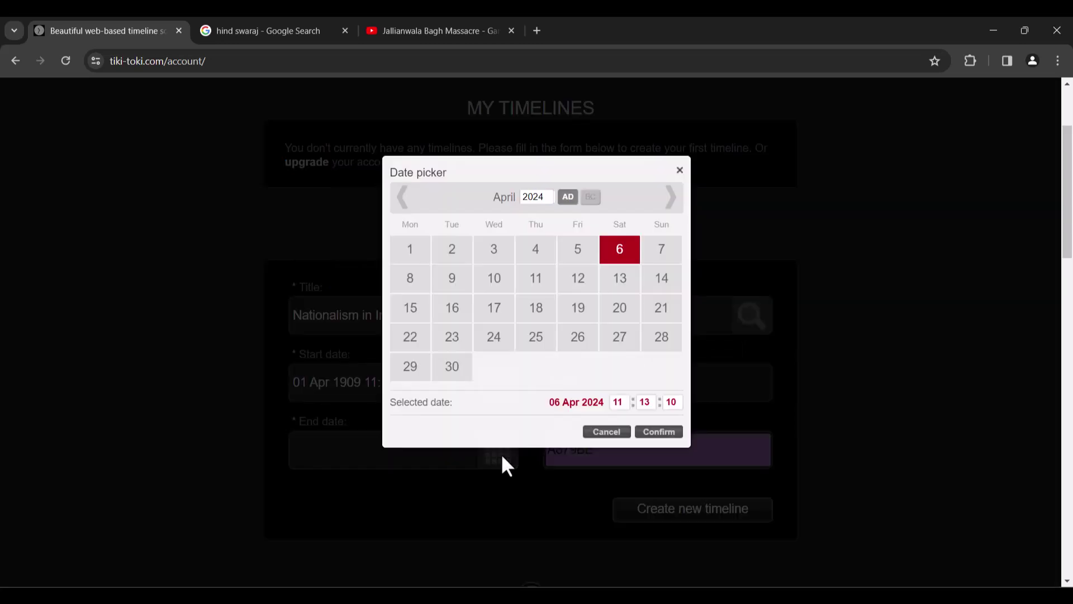
pyautogui.moveTo(547, 198); pyautogui.dragTo(524, 199)
pyautogui.write('1950')
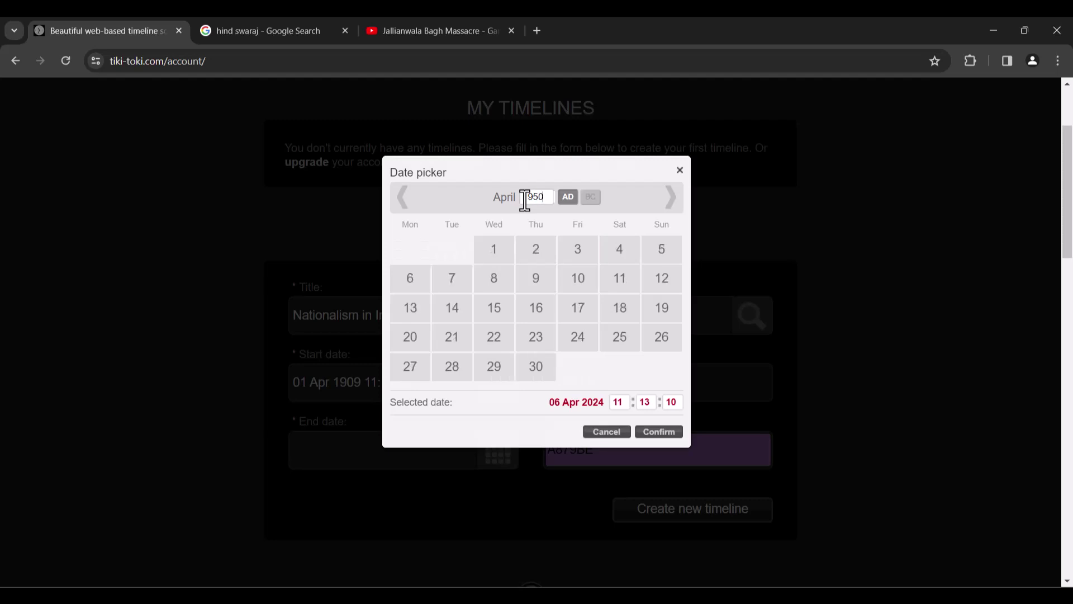
pyautogui.click(620, 249)
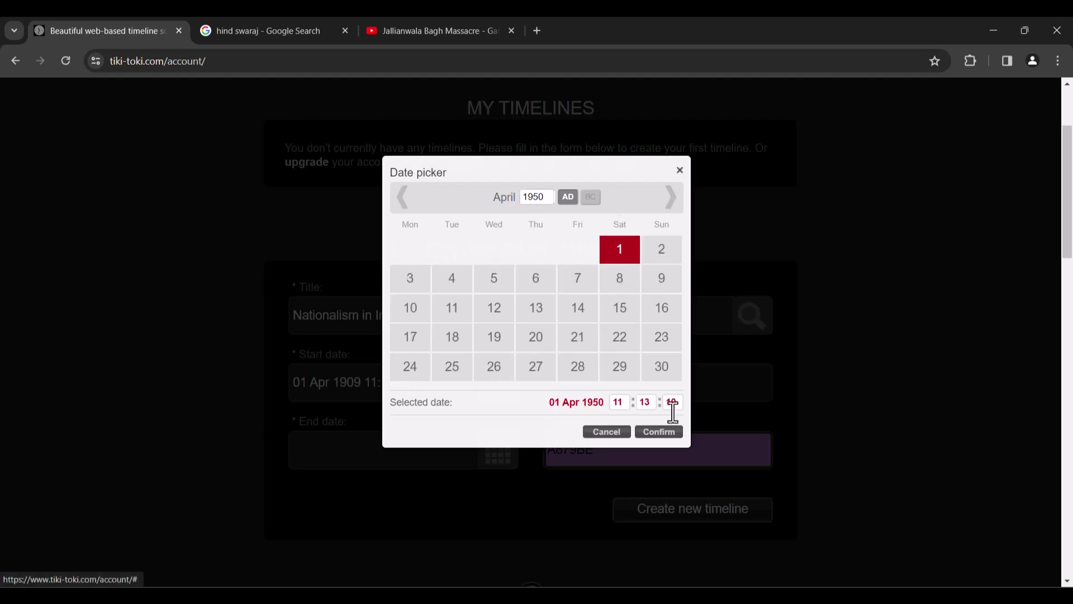
pyautogui.click(666, 432)
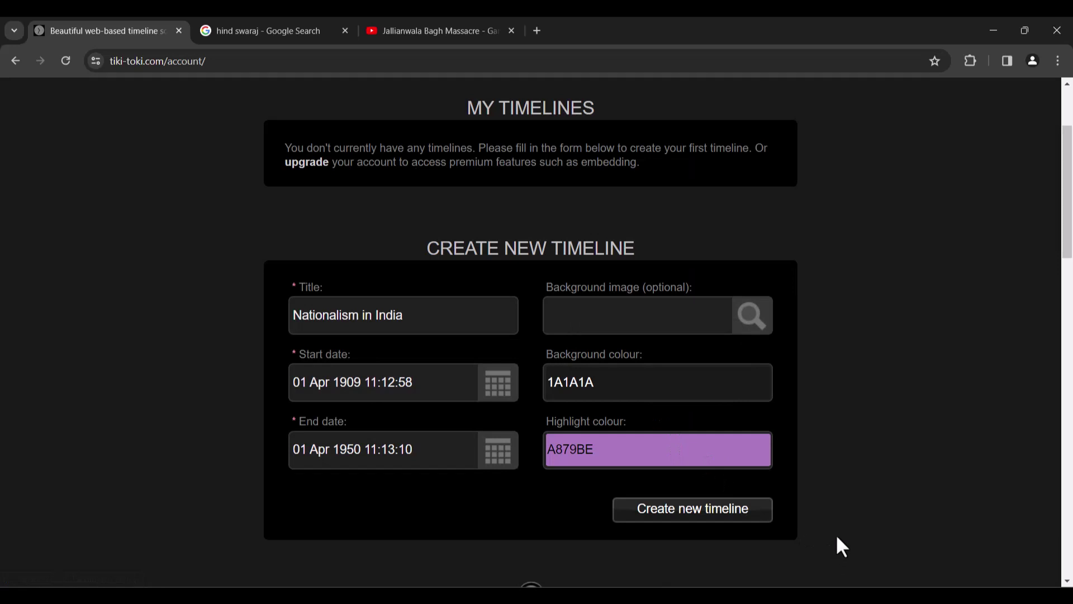
pyautogui.click(682, 512)
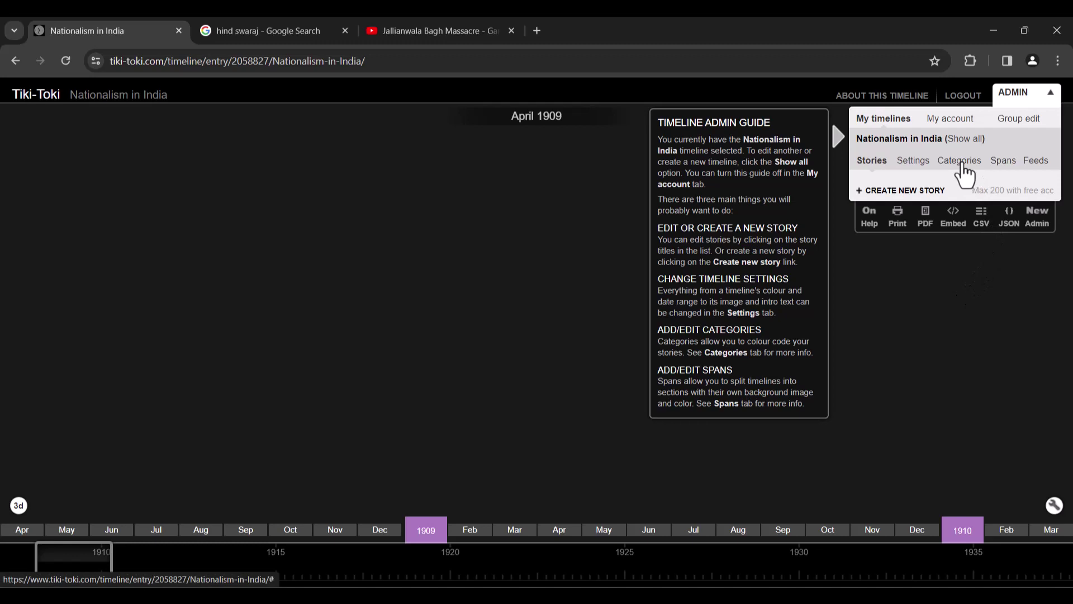
# Step: Create and save a first category named H1
pyautogui.click(961, 164)
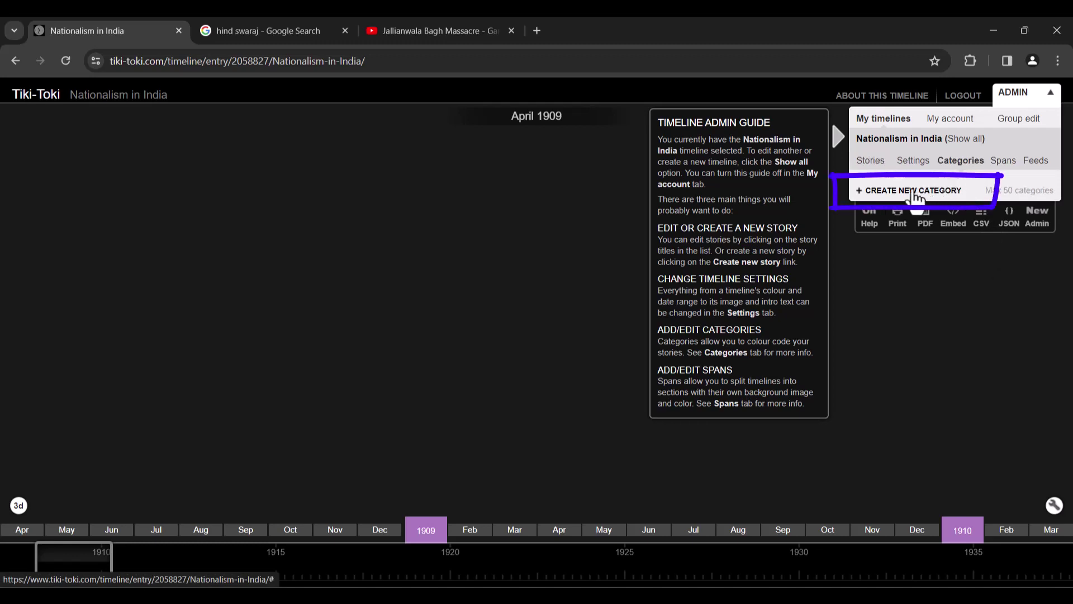
pyautogui.click(914, 192)
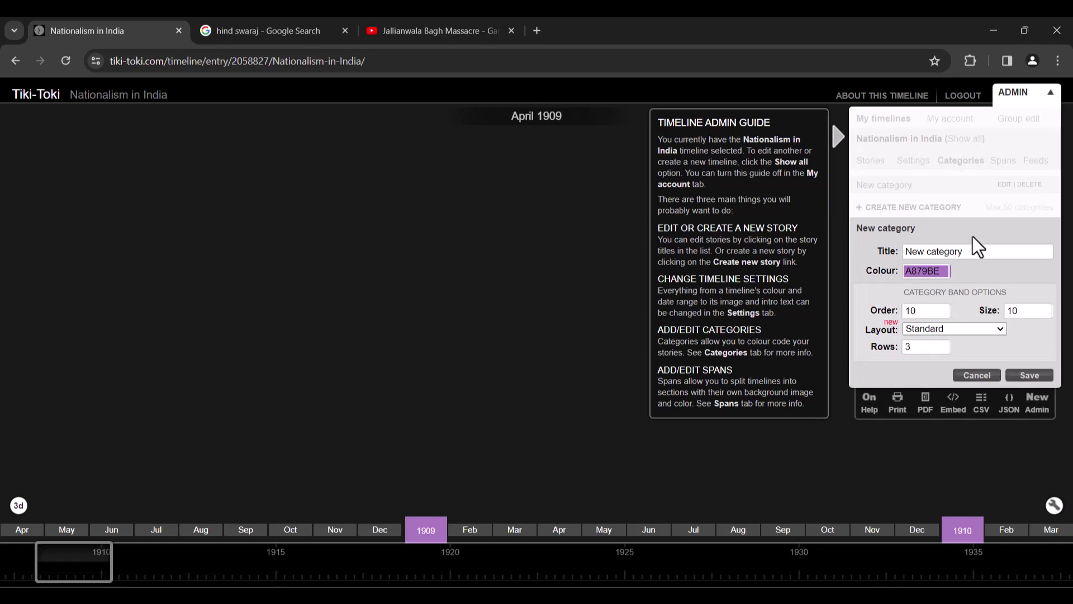
pyautogui.moveTo(974, 249); pyautogui.dragTo(883, 260)
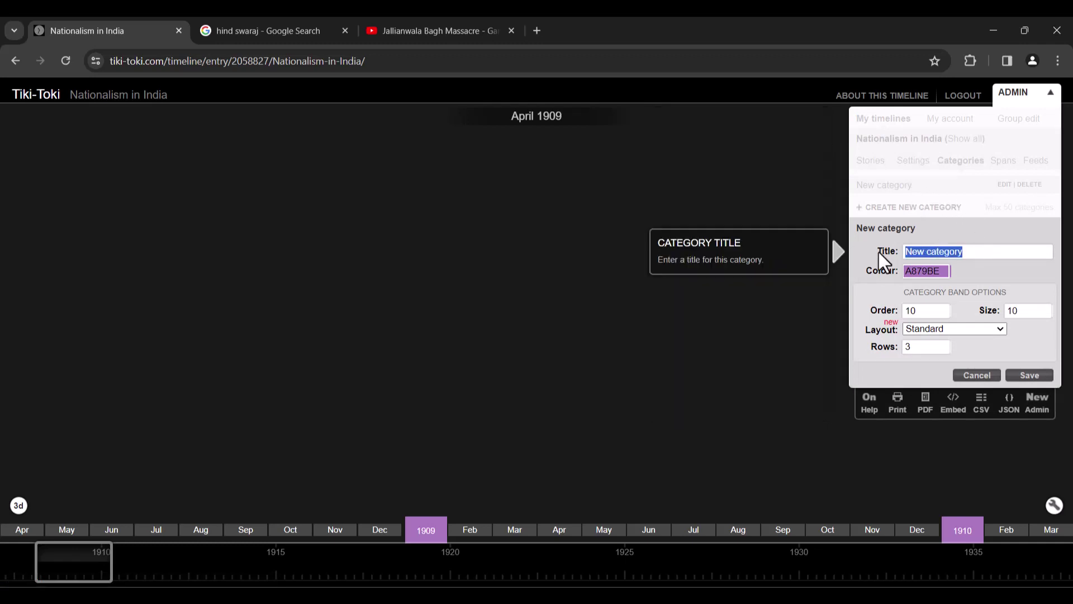
pyautogui.write('H1')
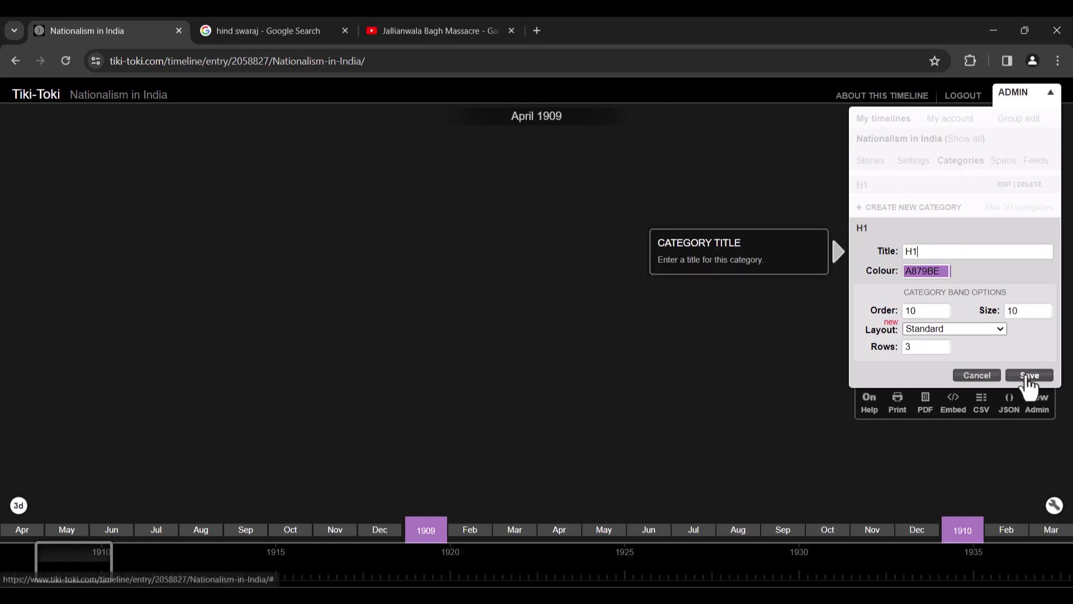
pyautogui.click(1029, 377)
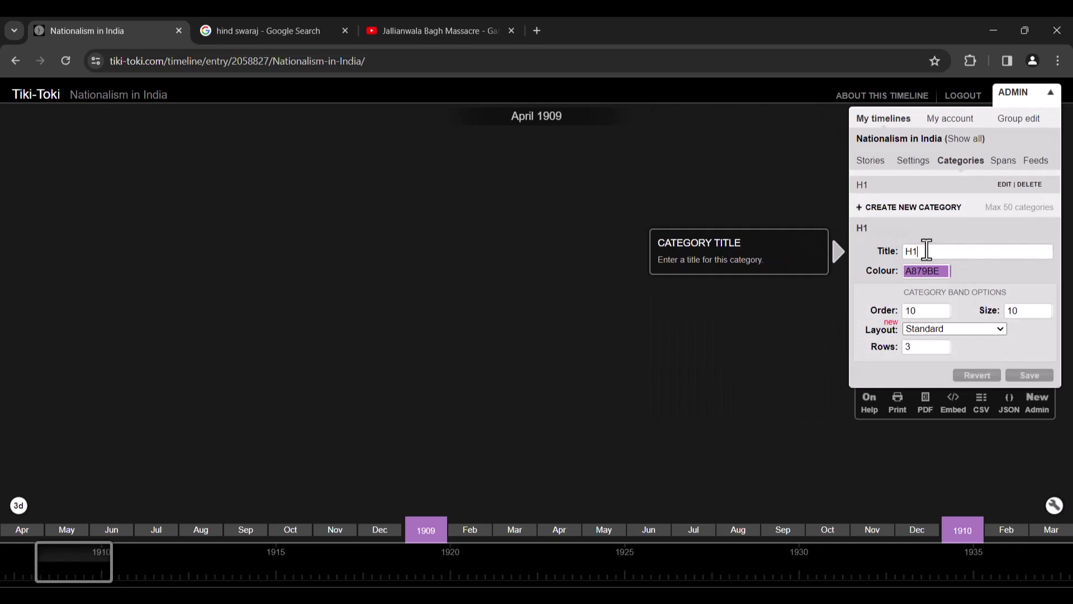
# Step: Add a category named H2 with teal colour 13B8BE
pyautogui.click(912, 208)
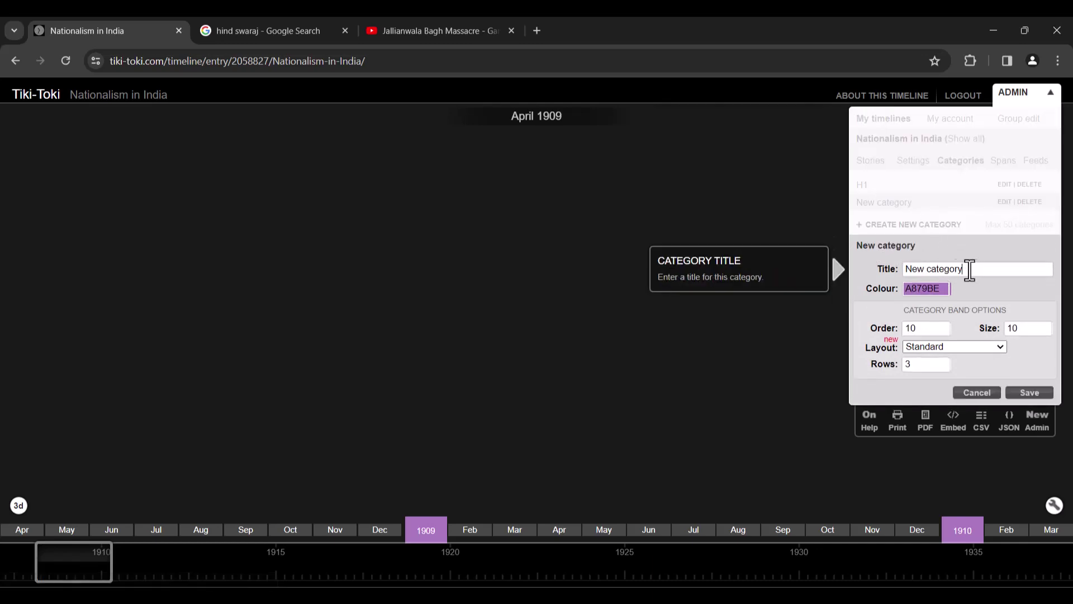
pyautogui.moveTo(963, 267); pyautogui.dragTo(831, 263)
pyautogui.write('H2')
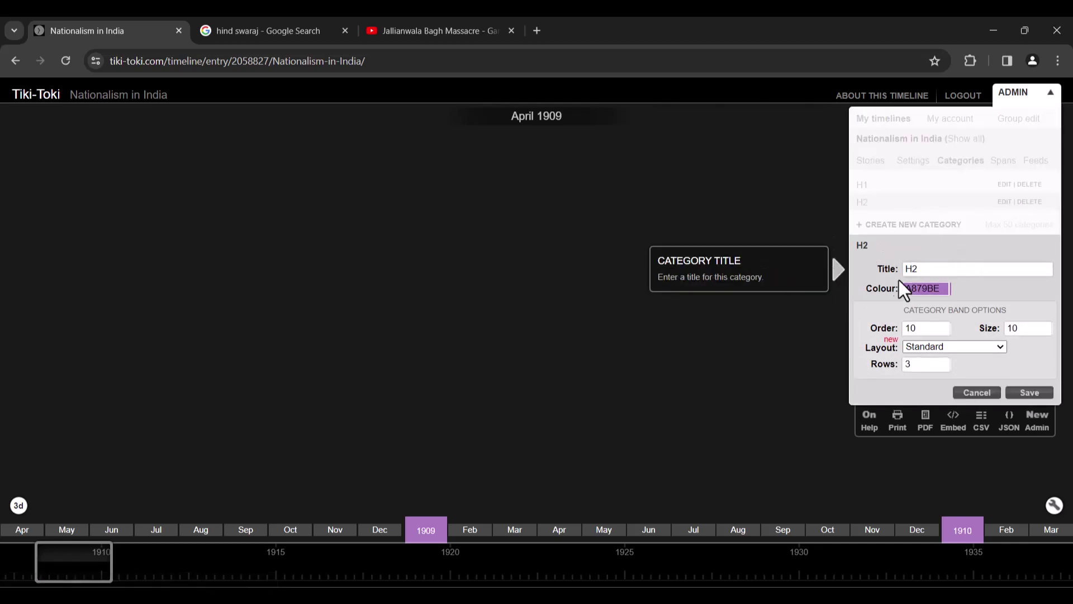
pyautogui.click(941, 288)
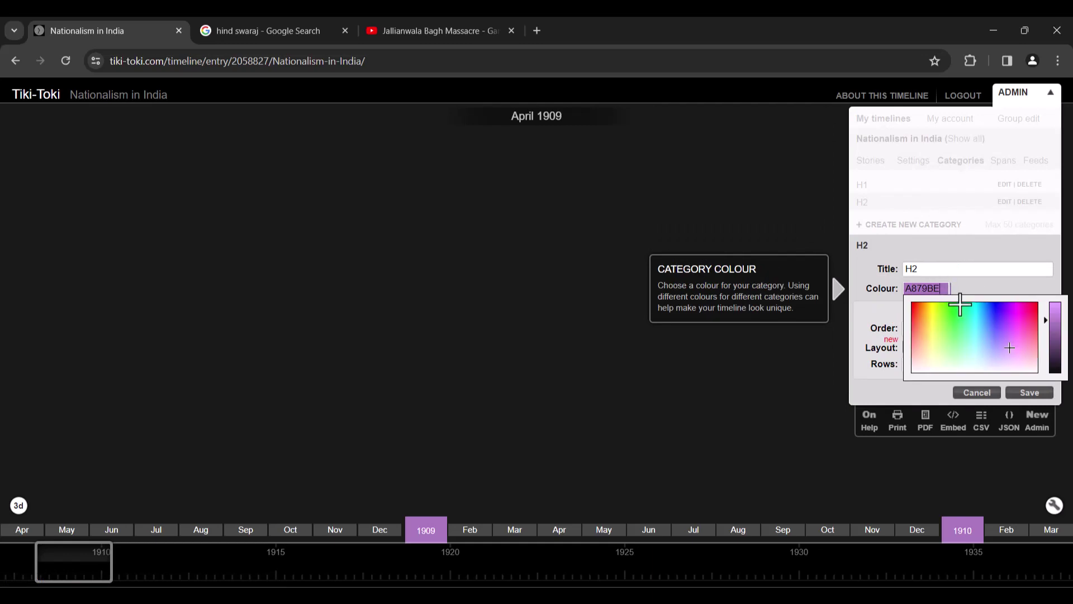
pyautogui.click(975, 310)
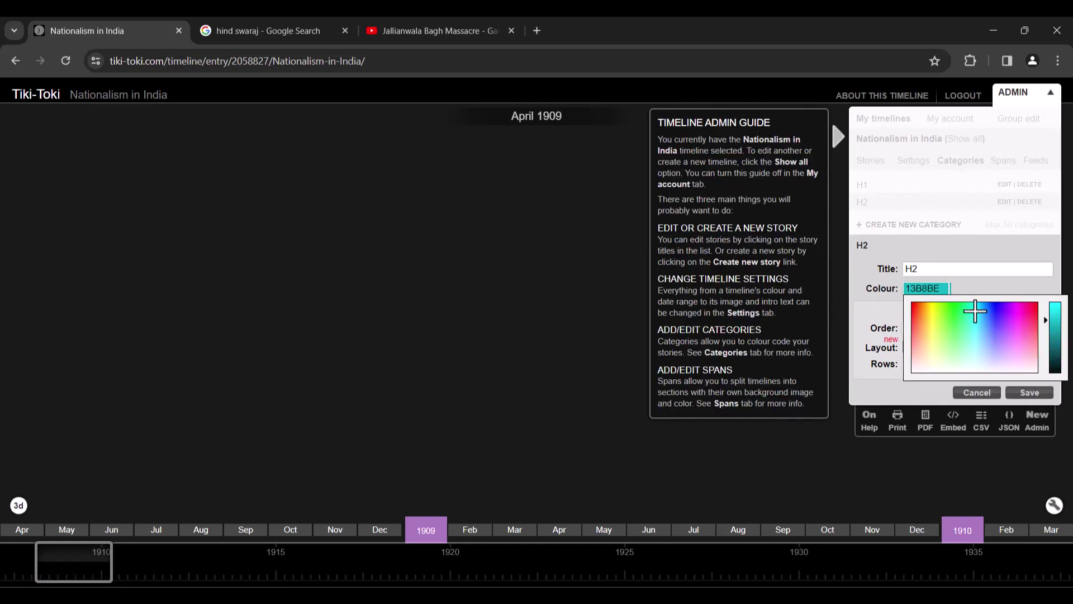
pyautogui.click(1020, 391)
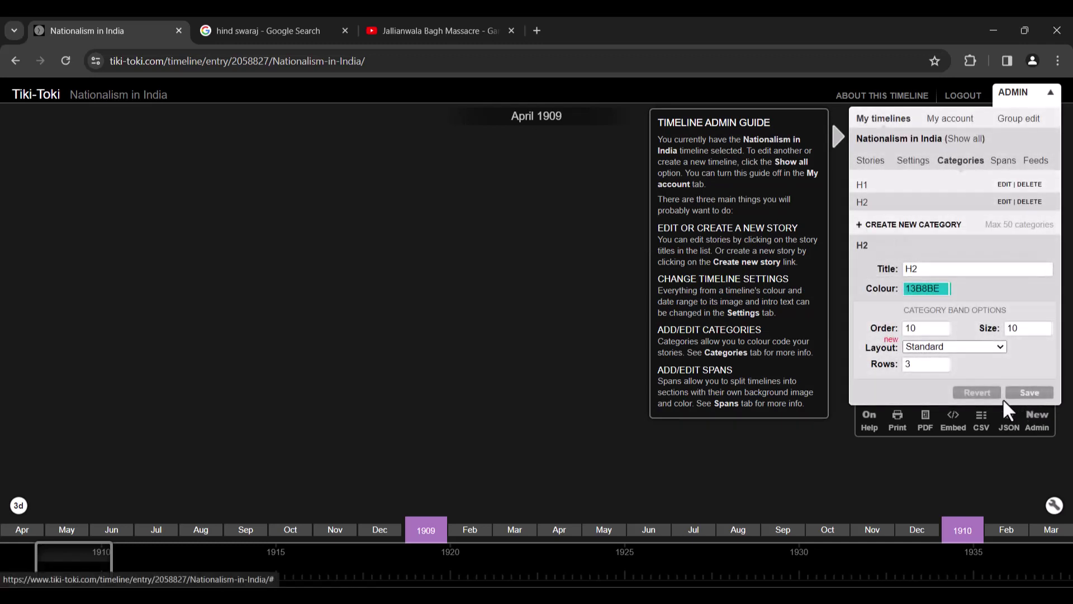
# Step: Open the timeline settings, type 'nATIONALISM' into the intro, then erase it
pyautogui.click(914, 161)
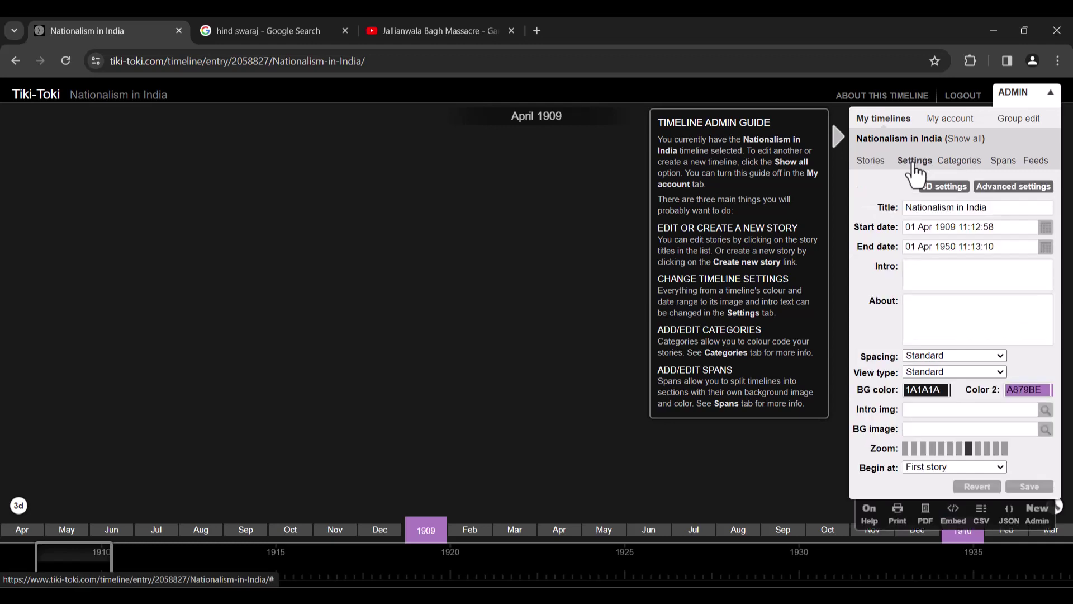
pyautogui.moveTo(984, 313)
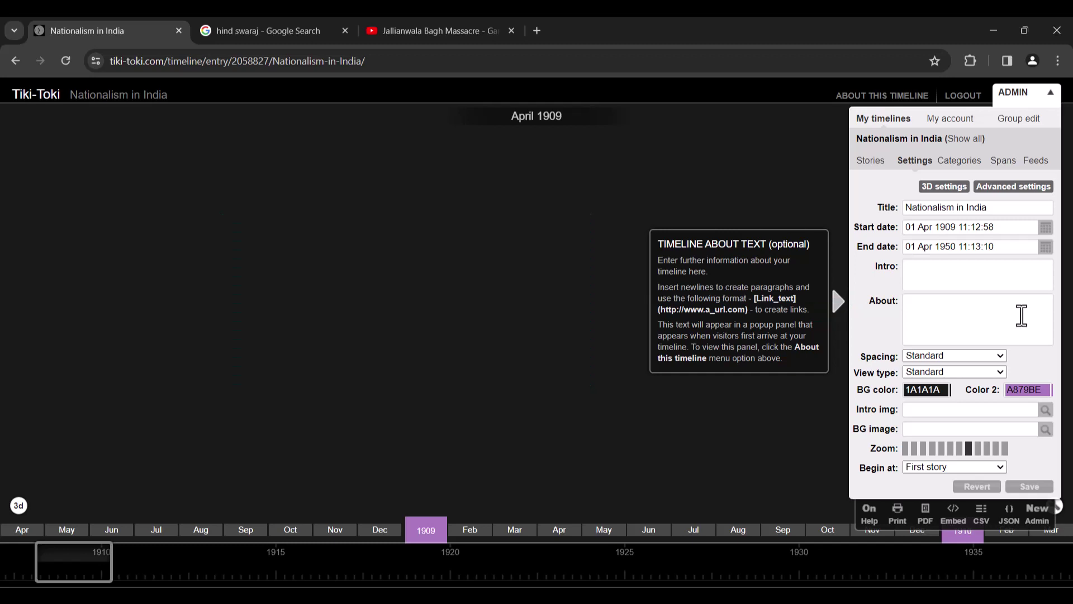
pyautogui.click(967, 271)
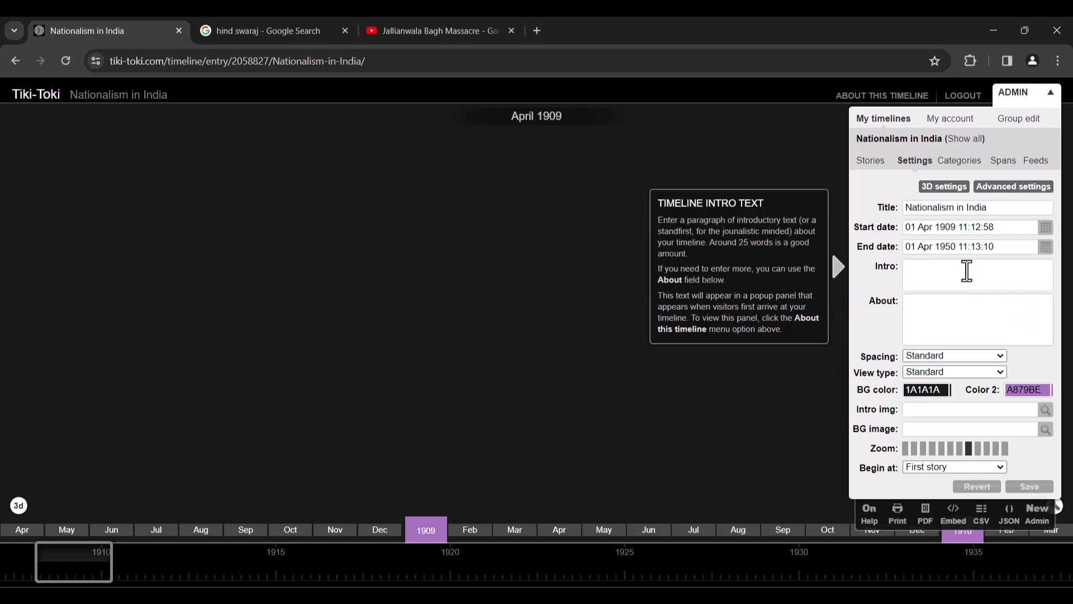
pyautogui.write('nATIONALISM')
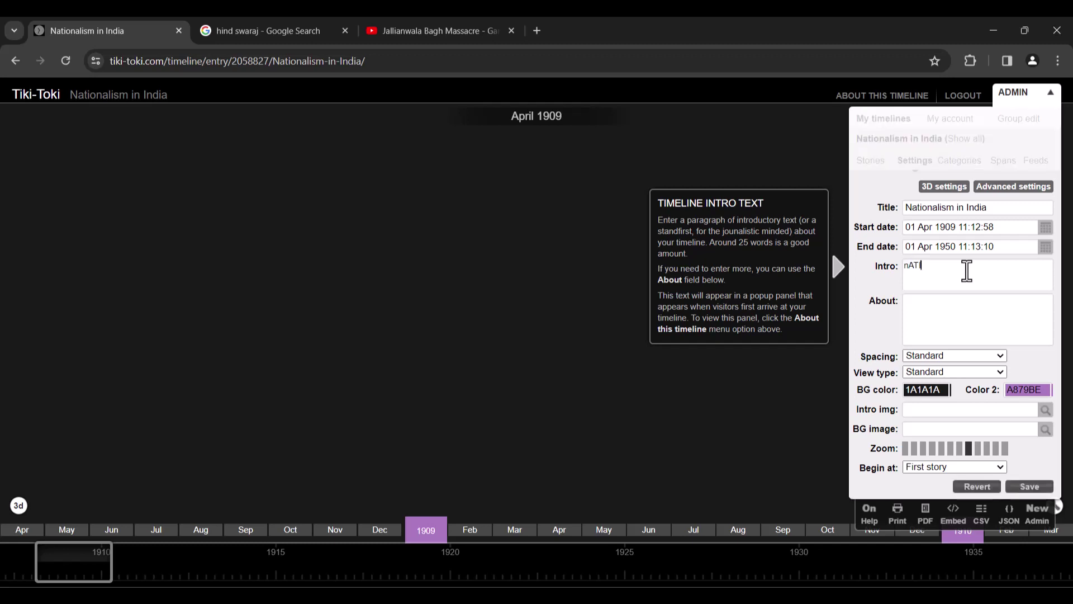
pyautogui.press('BackSpace')
pyautogui.press('BackSpace')
pyautogui.press('BackSpace')
pyautogui.press('BackSpace')
pyautogui.press('BackSpace')
pyautogui.press('BackSpace')
pyautogui.press('BackSpace')
pyautogui.press('BackSpace')
pyautogui.press('BackSpace')
pyautogui.press('BackSpace')
pyautogui.press('BackSpace')
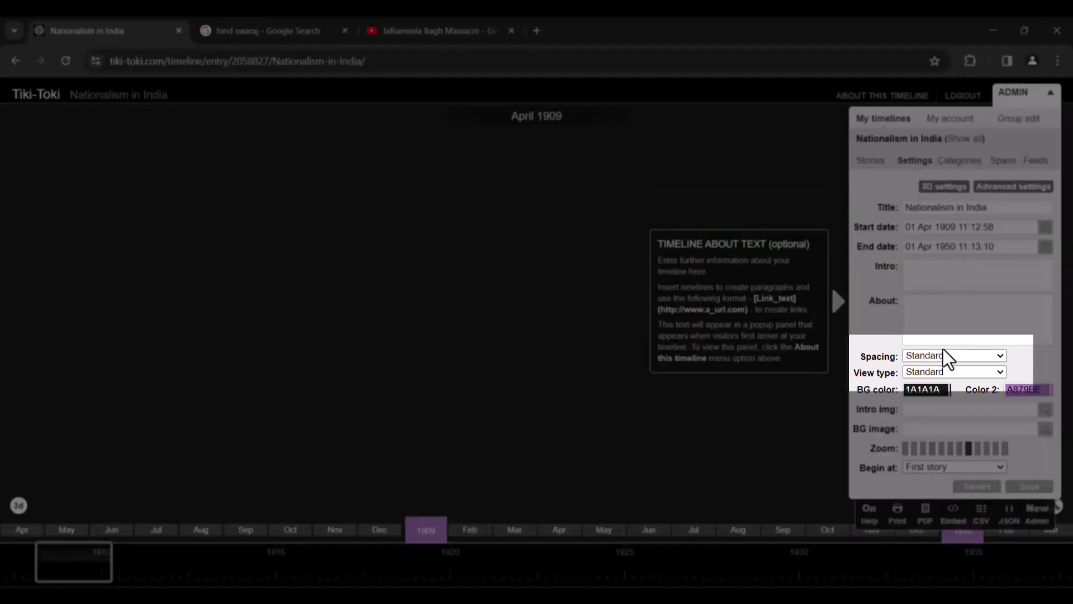
pyautogui.moveTo(978, 364)
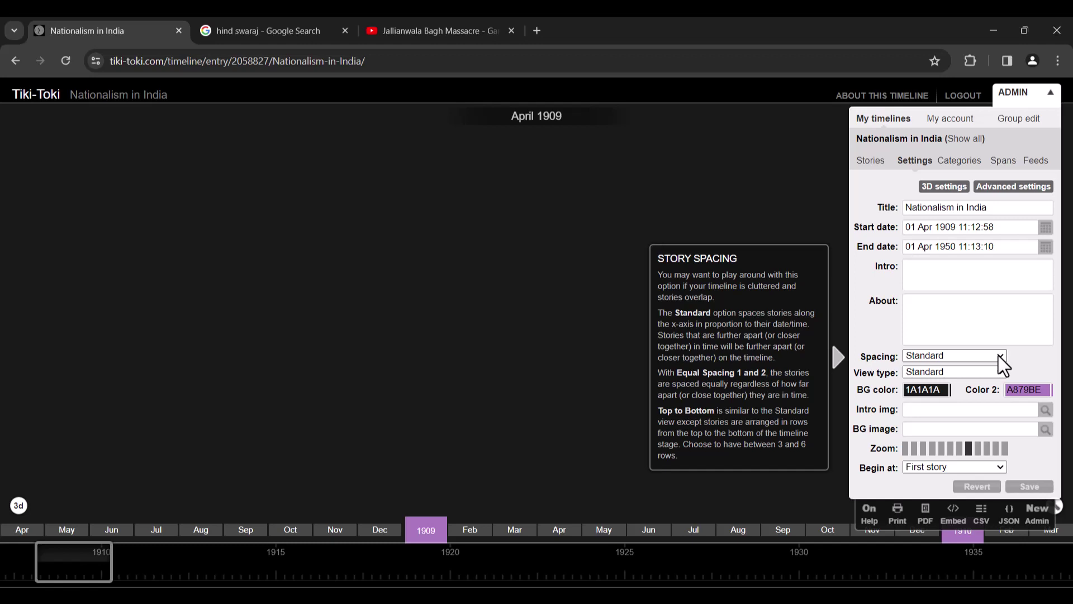
# Step: Set story spacing to Equal Spacing 1 and the view type to Category Bands
pyautogui.click(999, 356)
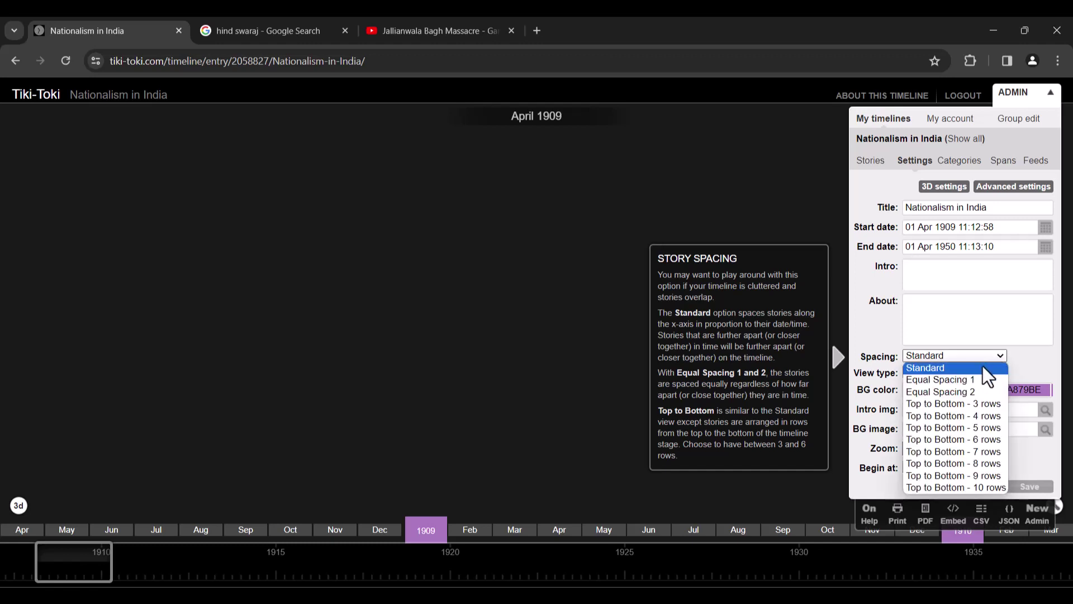
pyautogui.click(976, 380)
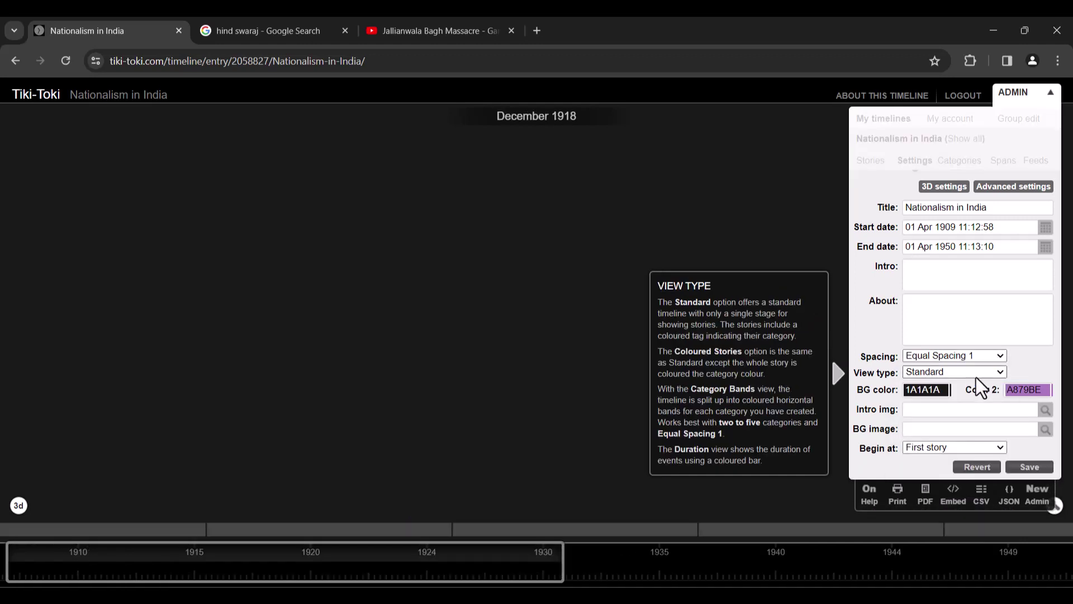
pyautogui.click(1001, 371)
pyautogui.press('Down')
pyautogui.press('Down')
pyautogui.press('Tab')
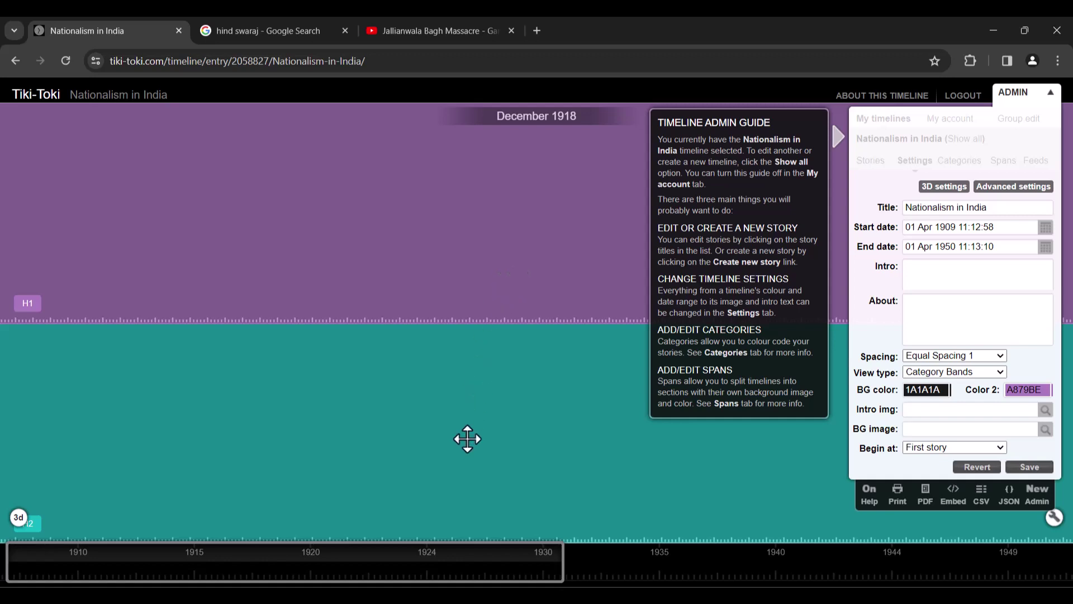
# Step: Save the settings and create a new story titled HIND SWARAJ
pyautogui.click(1030, 467)
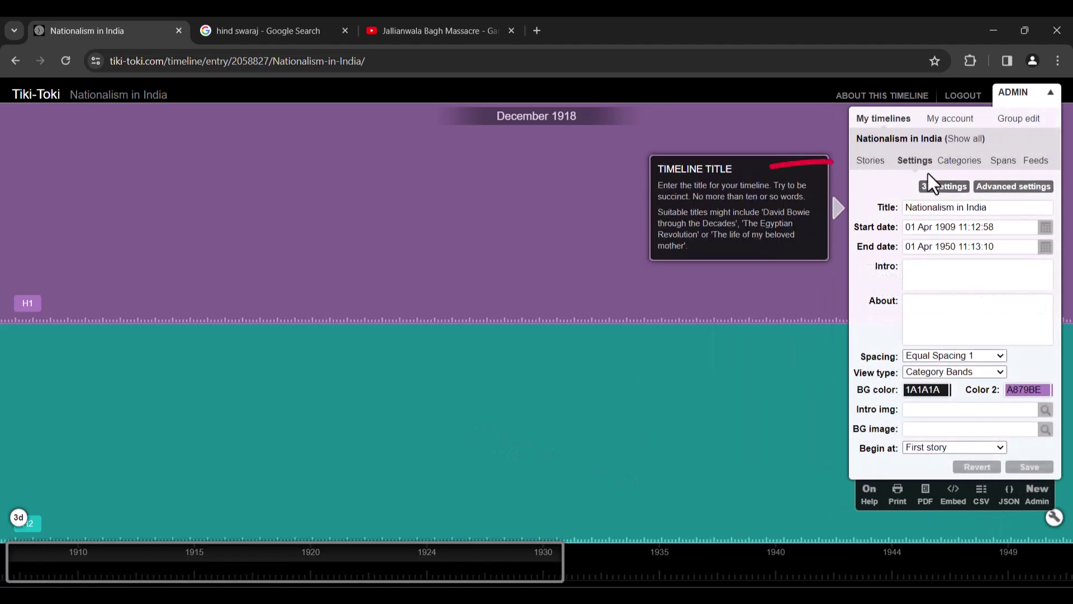
pyautogui.click(873, 161)
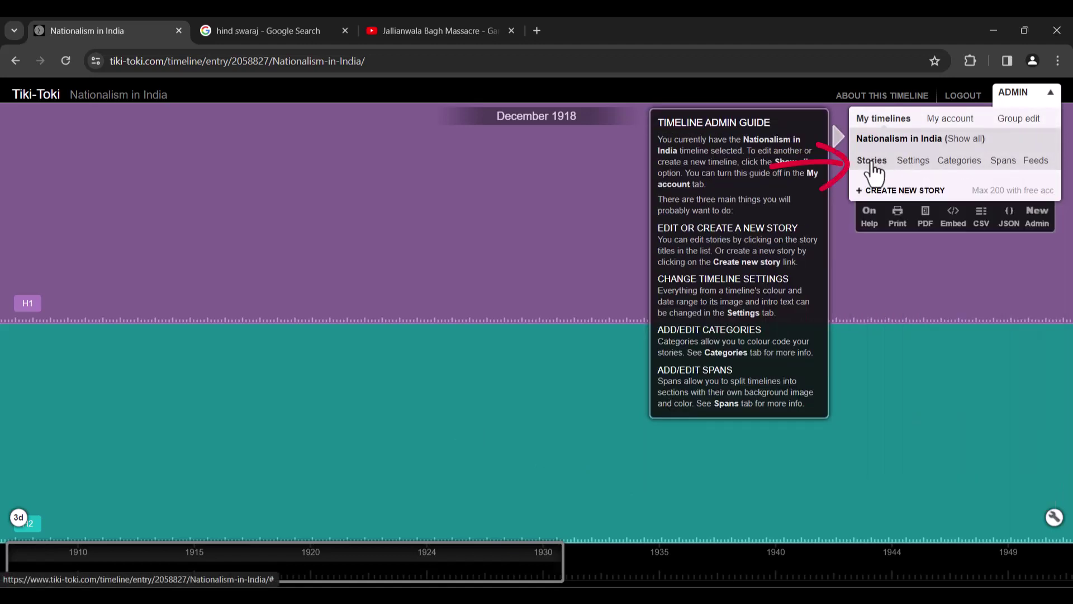
pyautogui.click(898, 191)
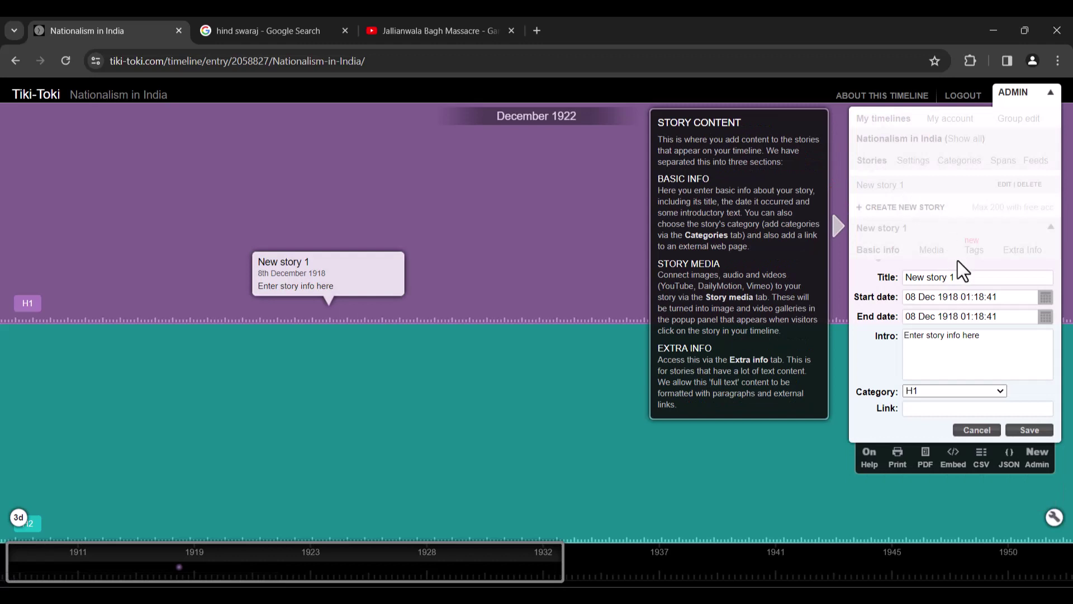
pyautogui.moveTo(959, 278); pyautogui.dragTo(861, 276)
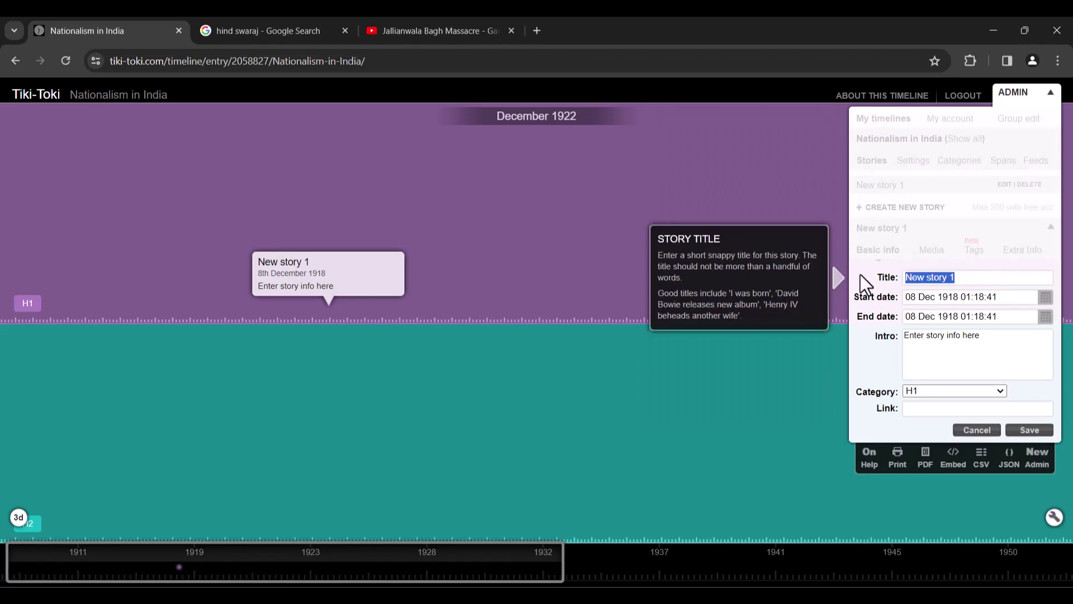
pyautogui.write('HIND SWARAJ')
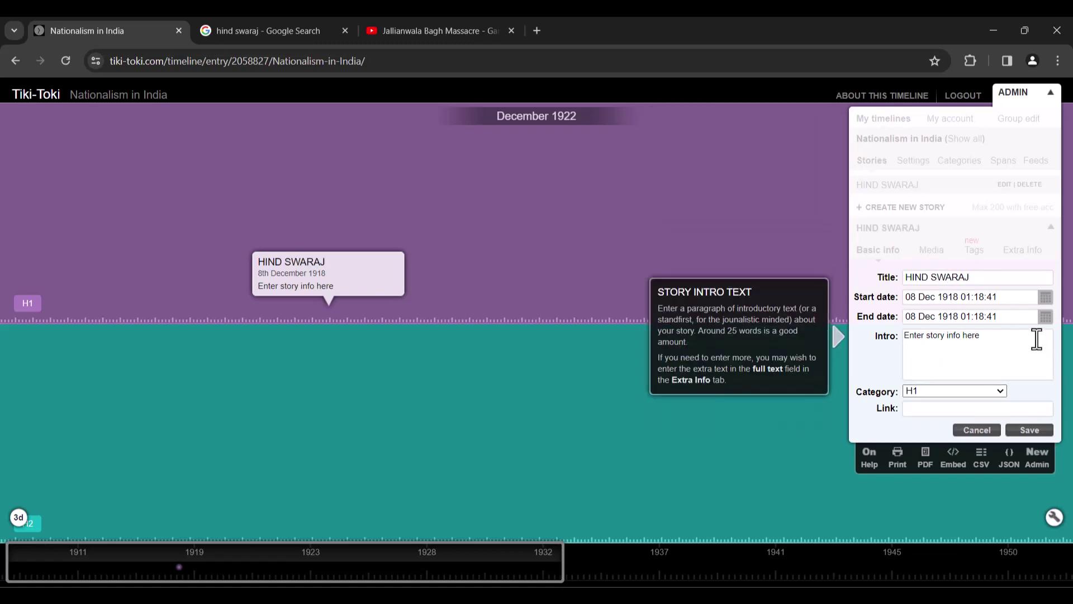
# Step: Set the HIND SWARAJ start date to 1 December 1909 and select the placeholder intro
pyautogui.click(1045, 298)
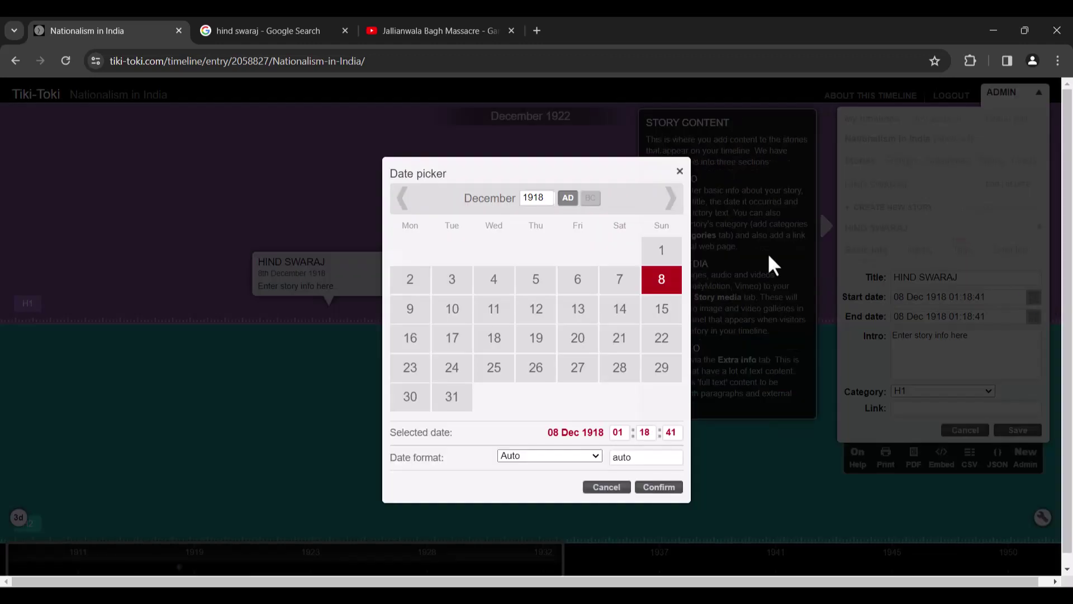
pyautogui.moveTo(548, 198); pyautogui.dragTo(504, 195)
pyautogui.write('0')
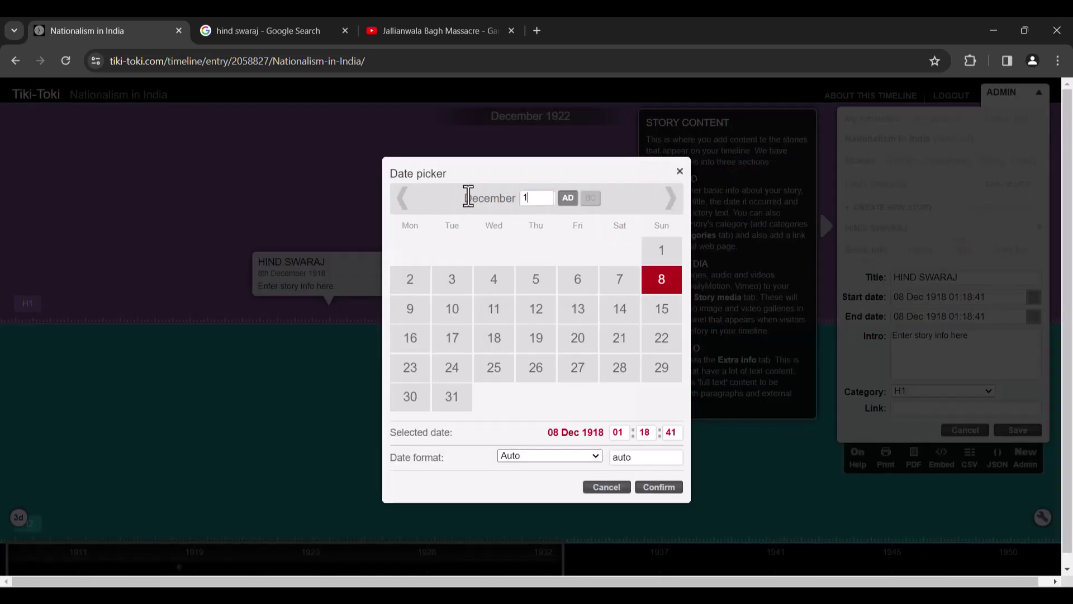
pyautogui.write('909')
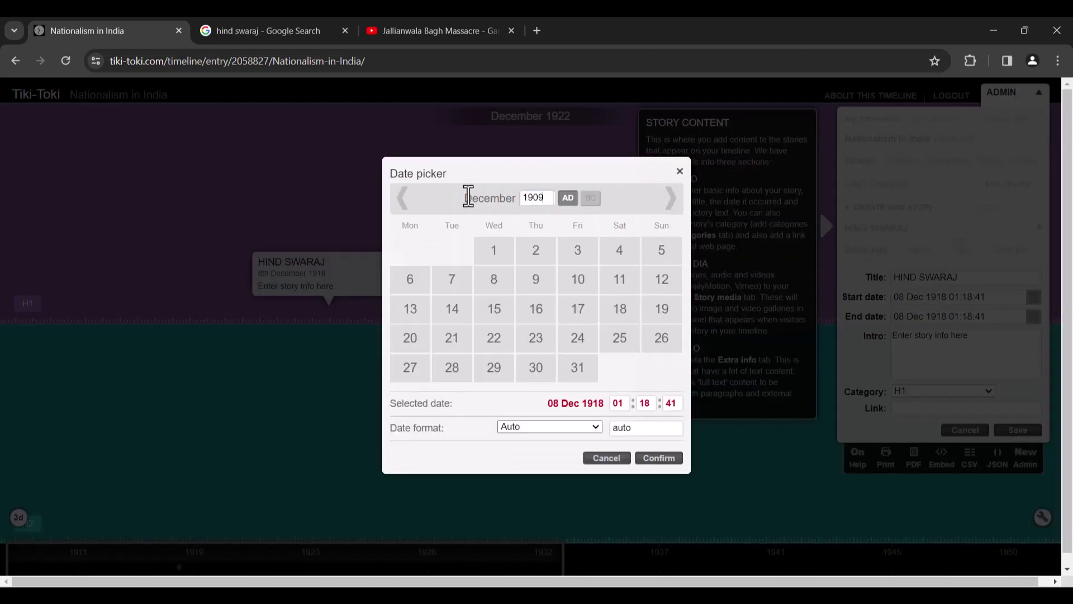
pyautogui.click(495, 255)
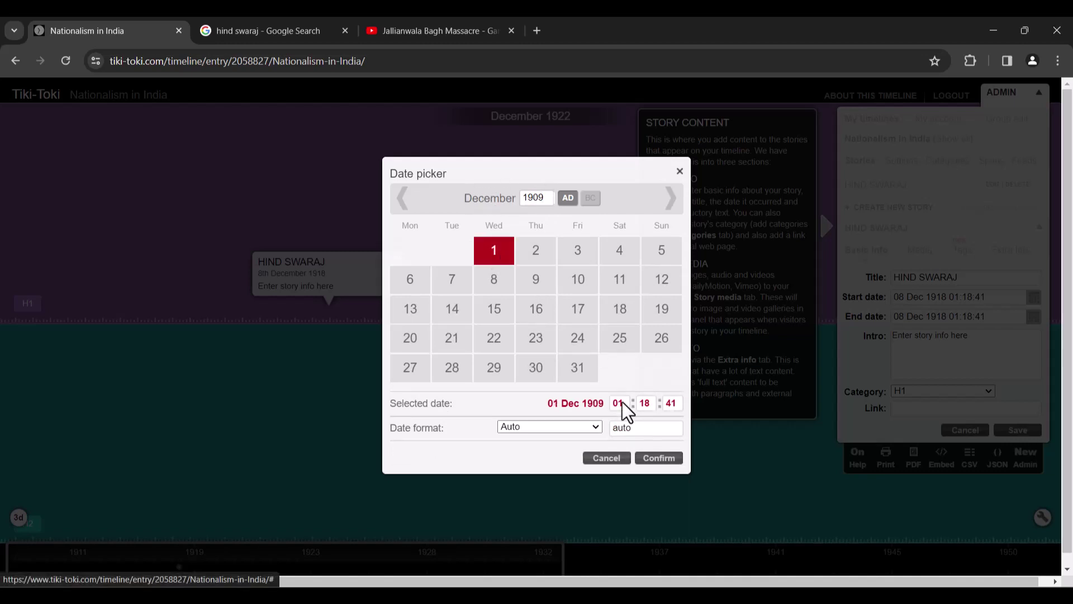
pyautogui.click(658, 459)
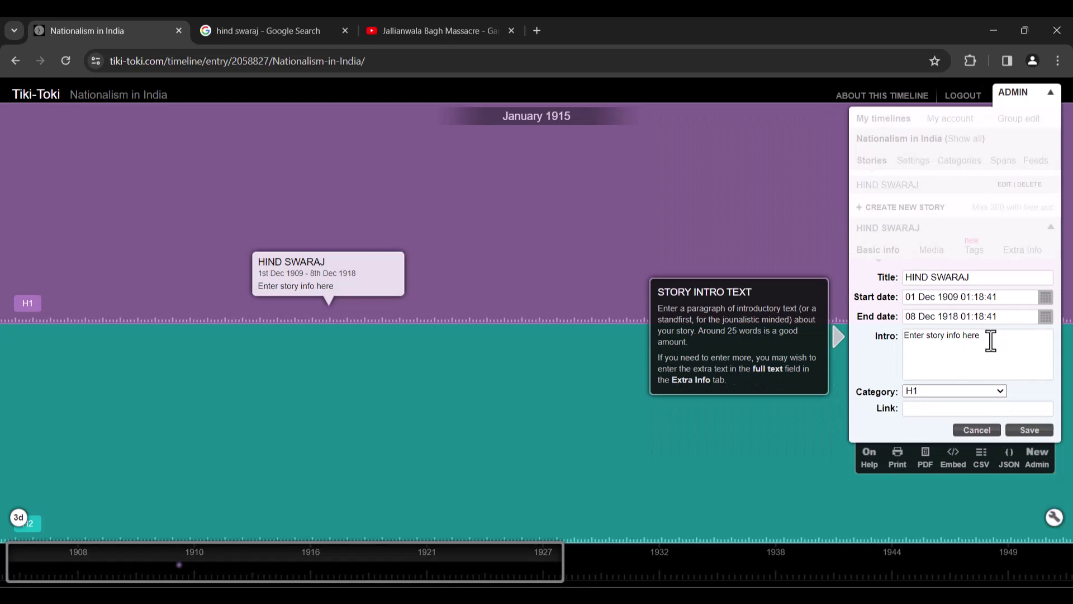
pyautogui.moveTo(989, 337); pyautogui.dragTo(814, 443)
# Step: Paste the 1909 Hind Swaraj paragraph from Word into the story intro and save
pyautogui.hotkey('alt', 'Tab')
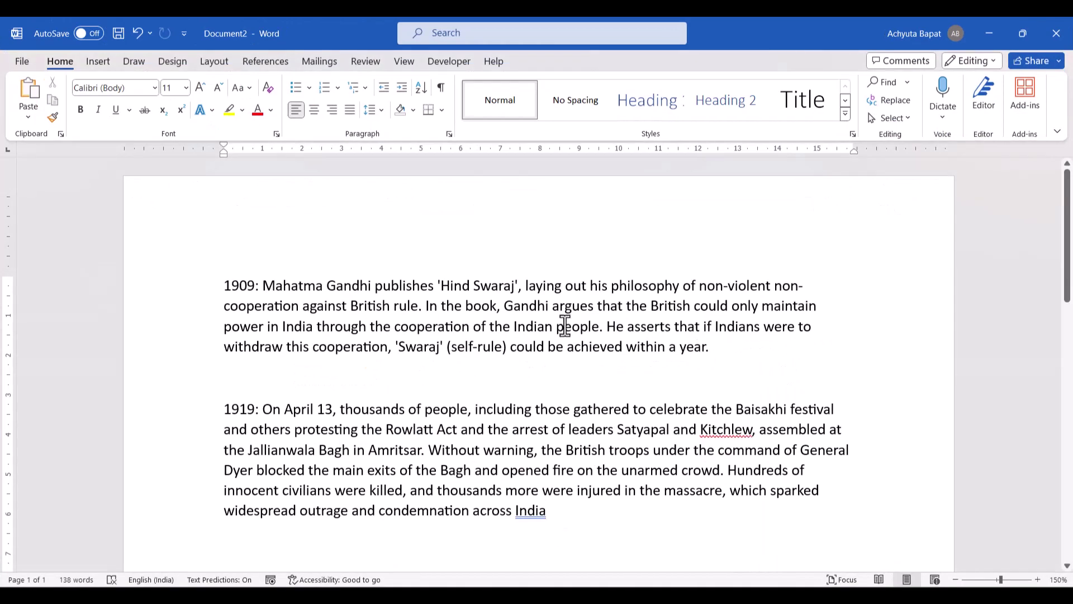
pyautogui.moveTo(710, 348); pyautogui.dragTo(281, 277)
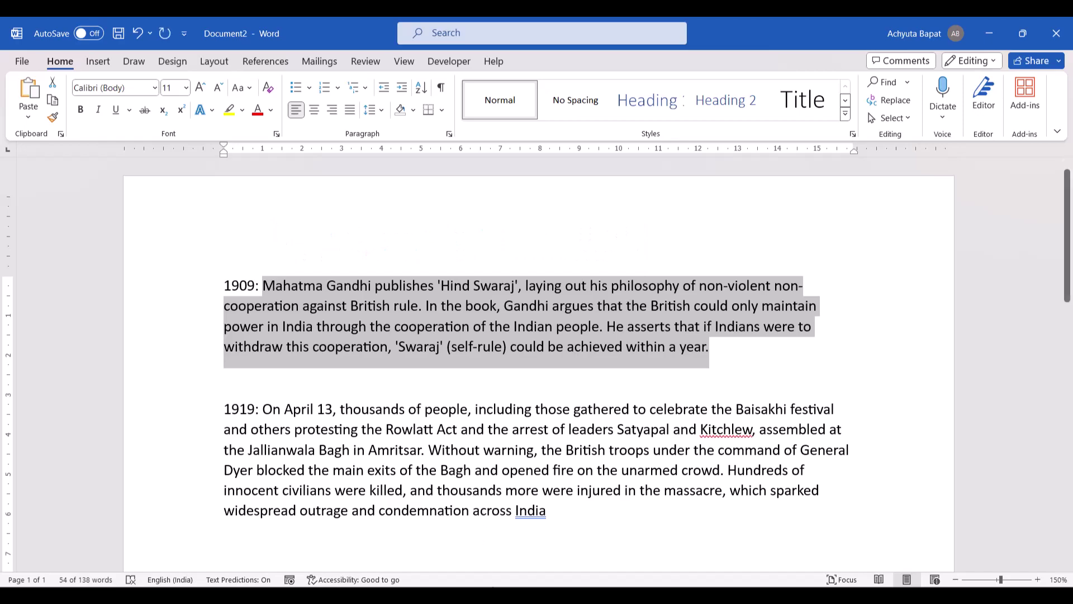
pyautogui.hotkey('ctrl', 'c')
pyautogui.hotkey('alt', 'Tab')
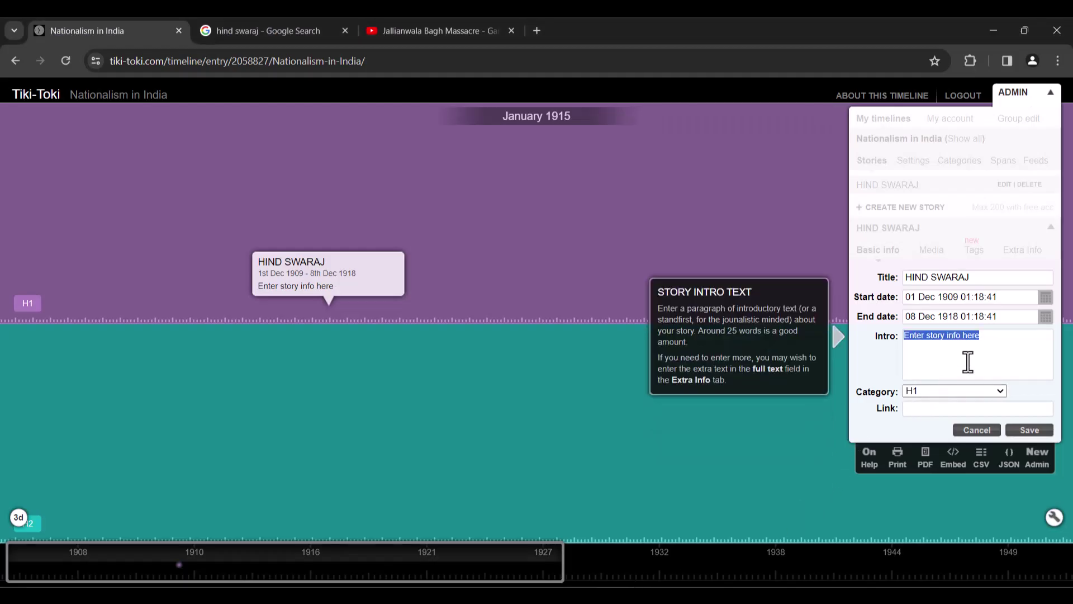
pyautogui.hotkey('ctrl', 'v')
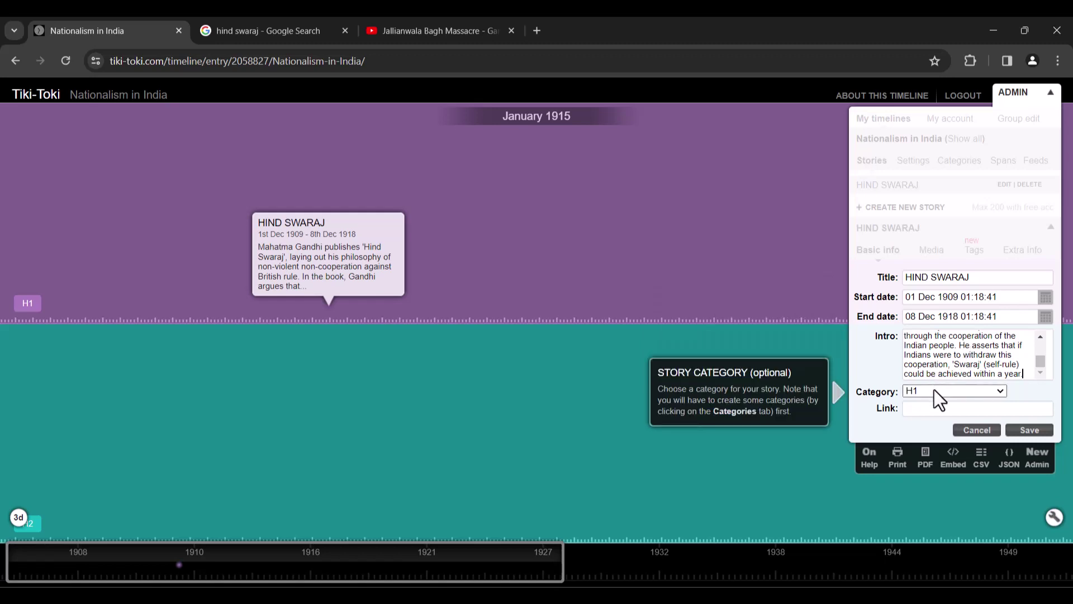
pyautogui.click(1033, 436)
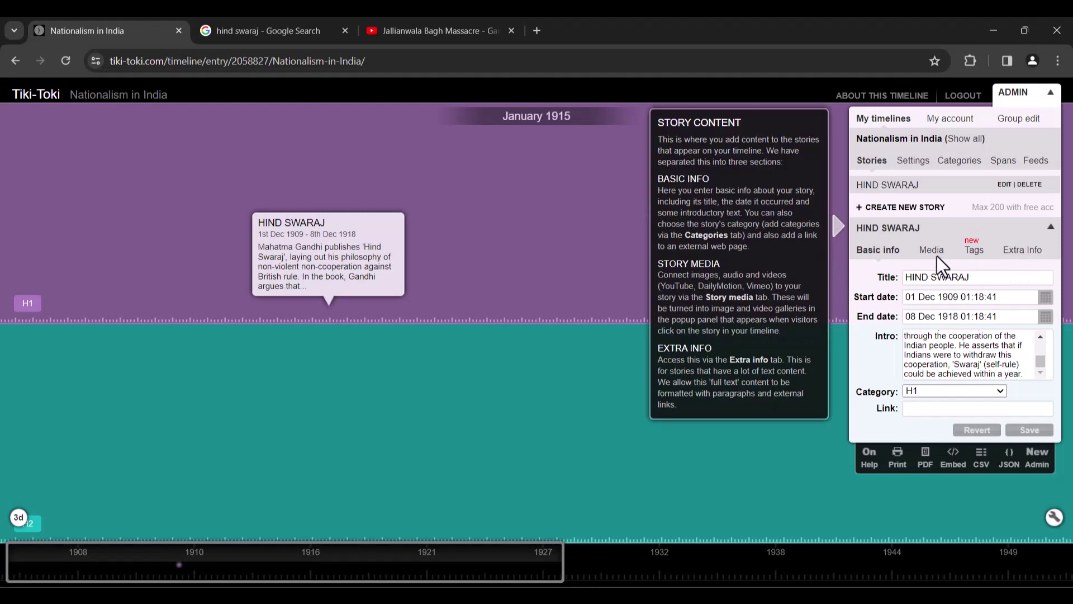
# Step: Add the Hind Swaraj cover image address (hind-swaraj-3.jpg) as the story's image media and save
pyautogui.click(933, 254)
pyautogui.click(893, 292)
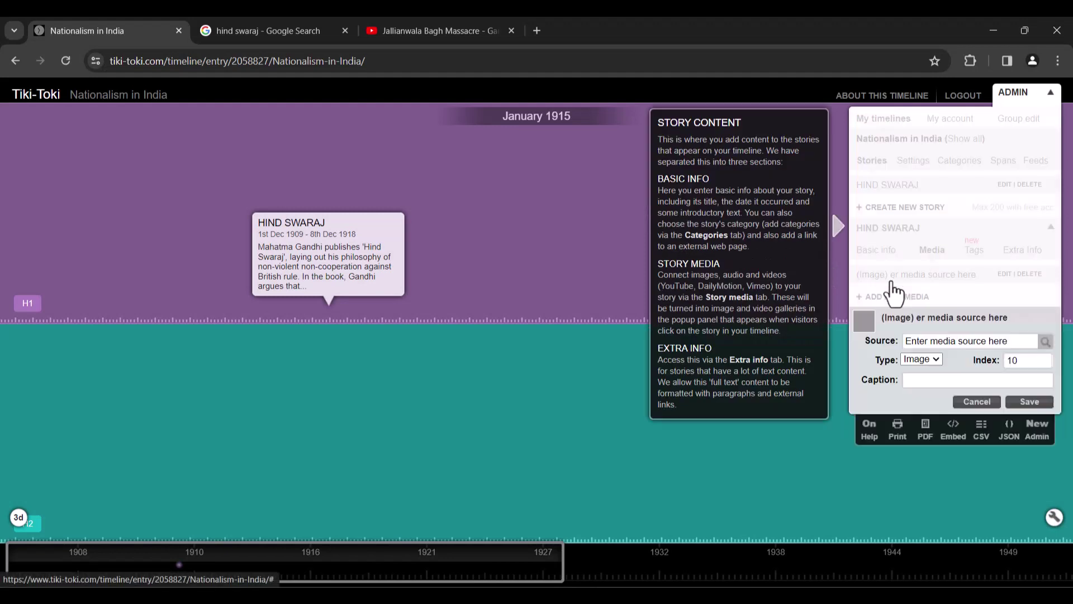
pyautogui.click(268, 39)
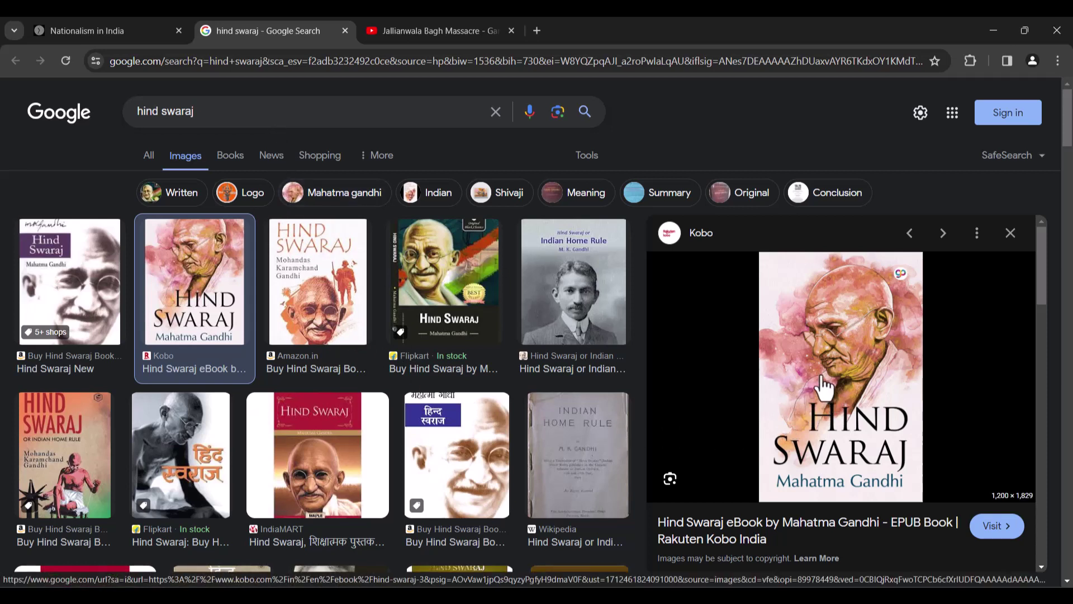
pyautogui.rightClick(822, 386)
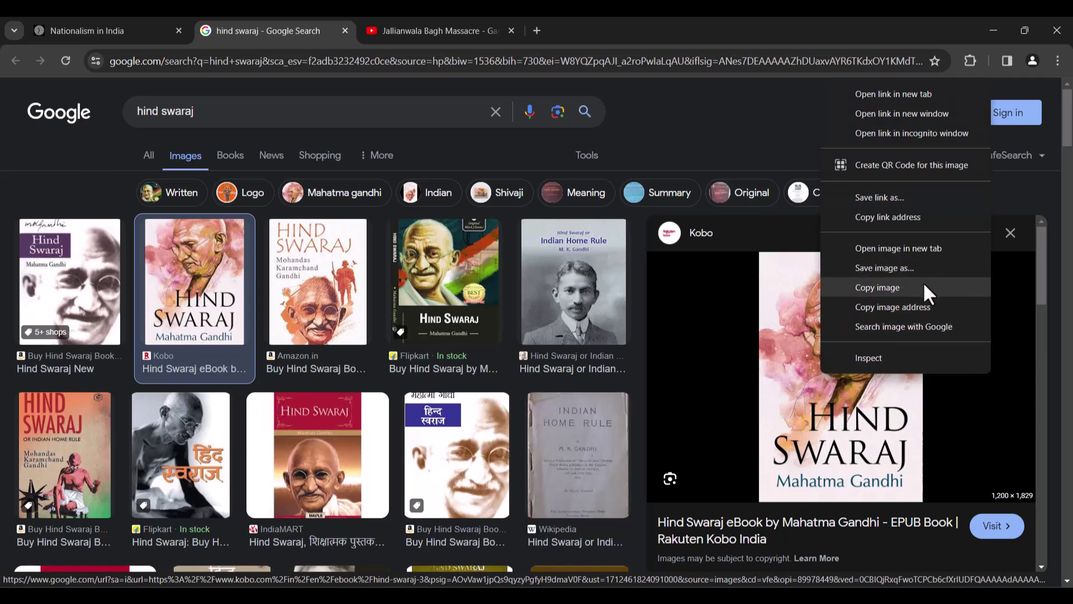
pyautogui.click(918, 307)
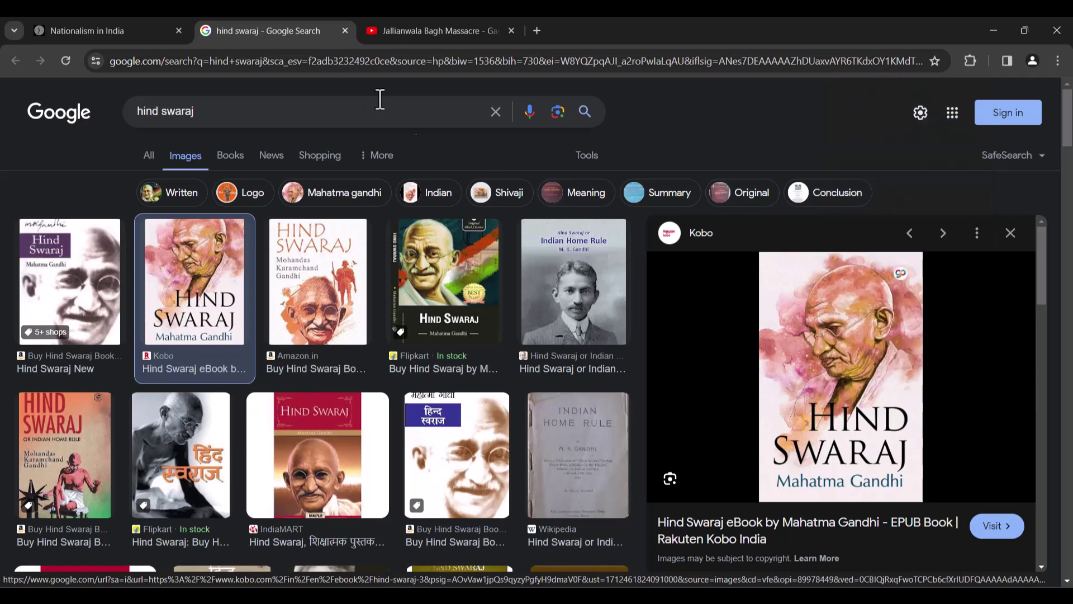
pyautogui.click(139, 32)
pyautogui.click(1001, 340)
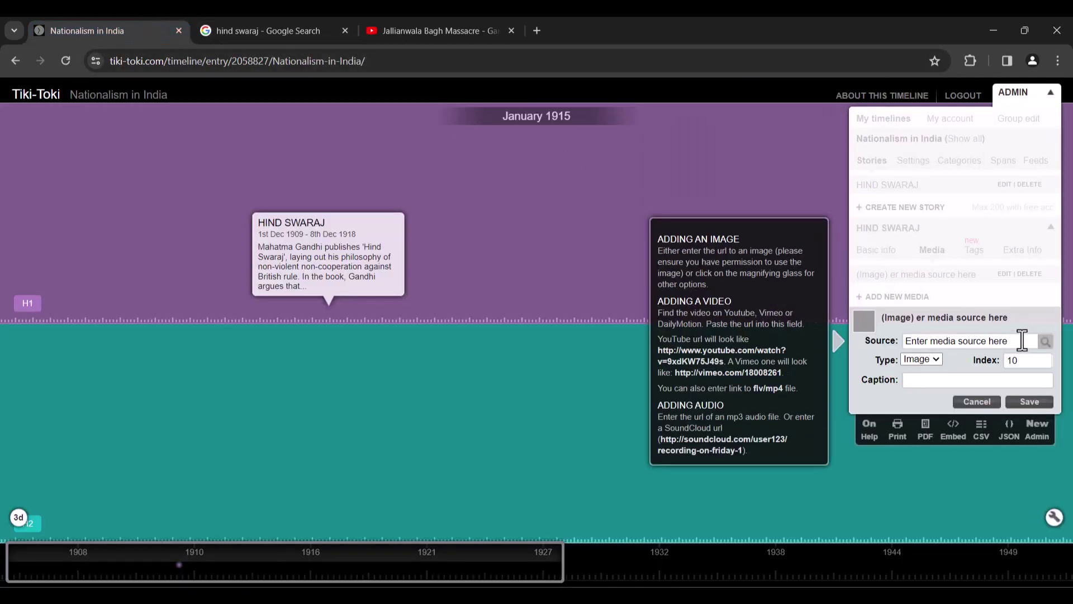
pyautogui.hotkey('ctrl', 'v')
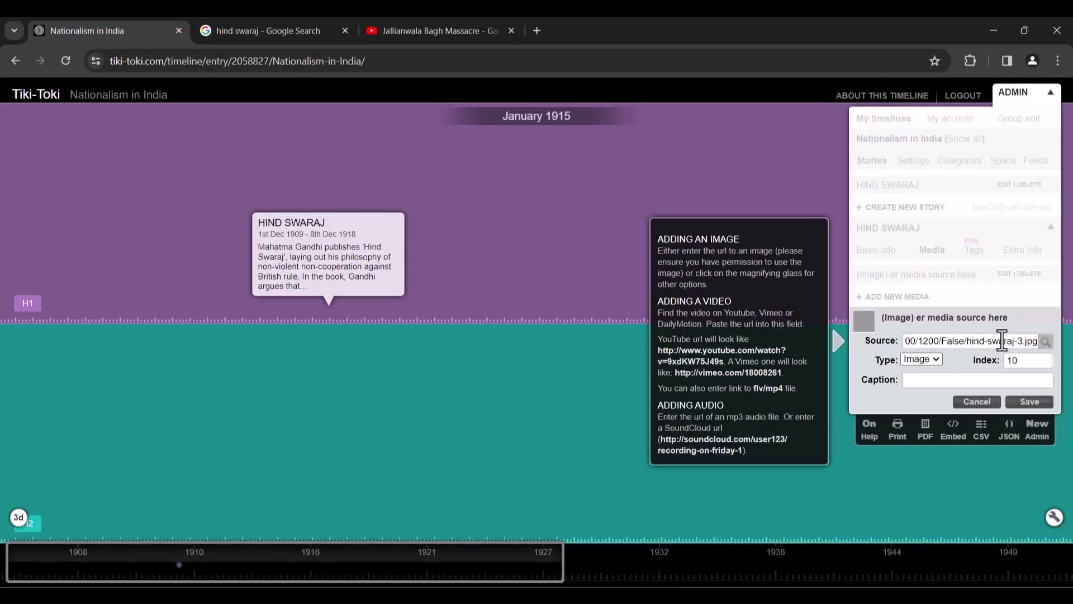
pyautogui.click(1031, 402)
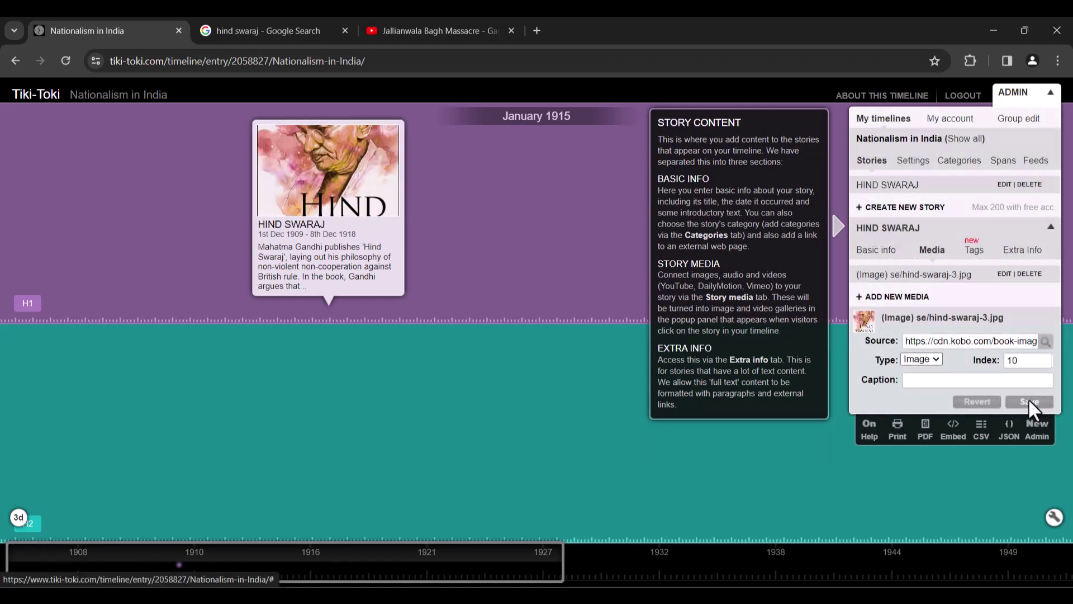
# Step: Create a new story titled JALLIANWALA BAGH MASSACRE
pyautogui.click(906, 210)
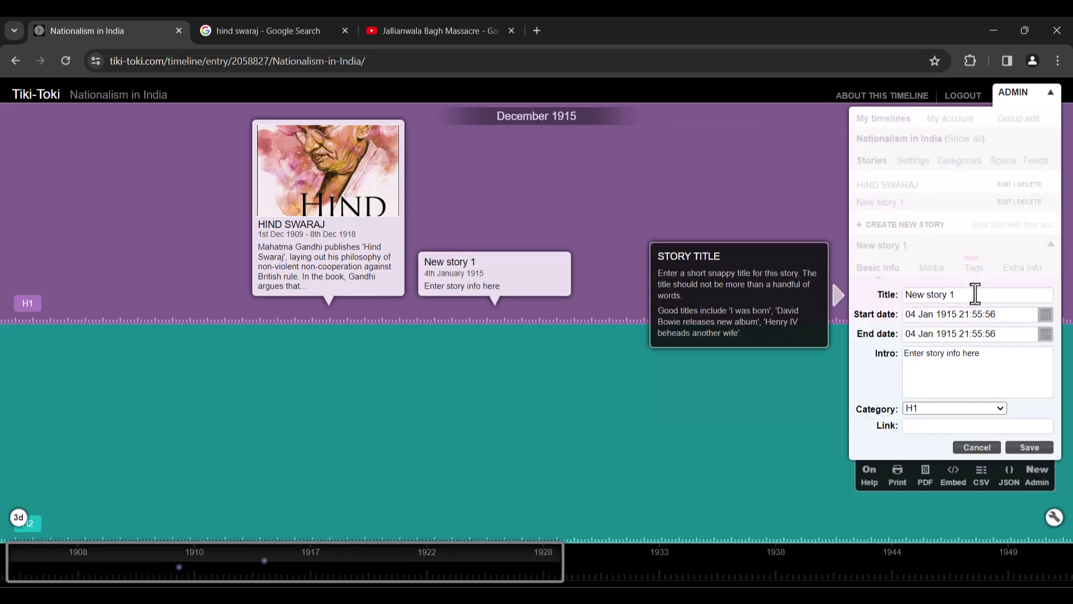
pyautogui.moveTo(975, 297); pyautogui.dragTo(868, 300)
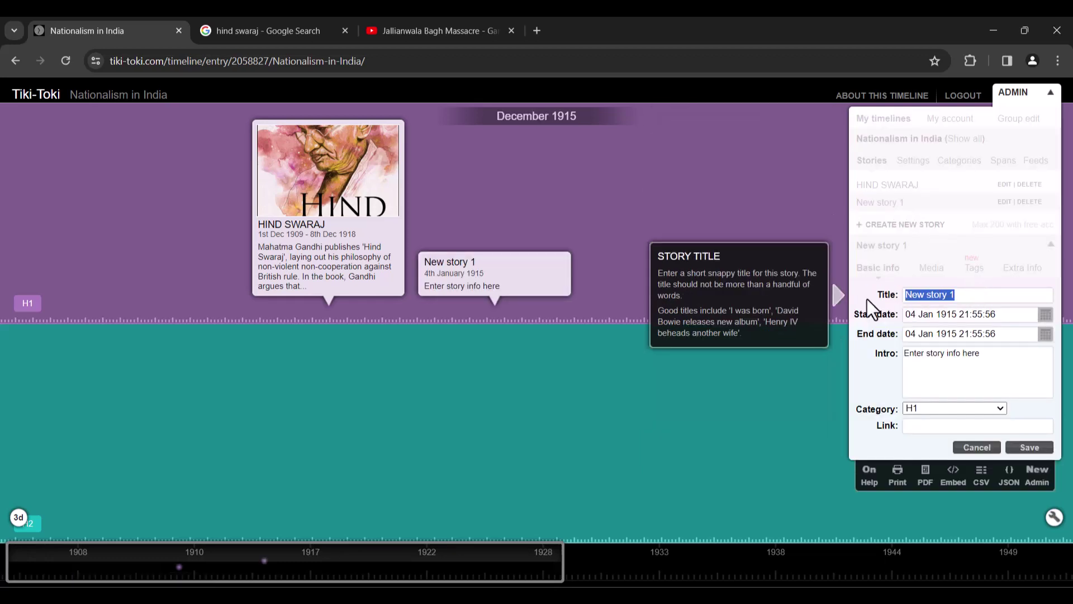
pyautogui.write('JA')
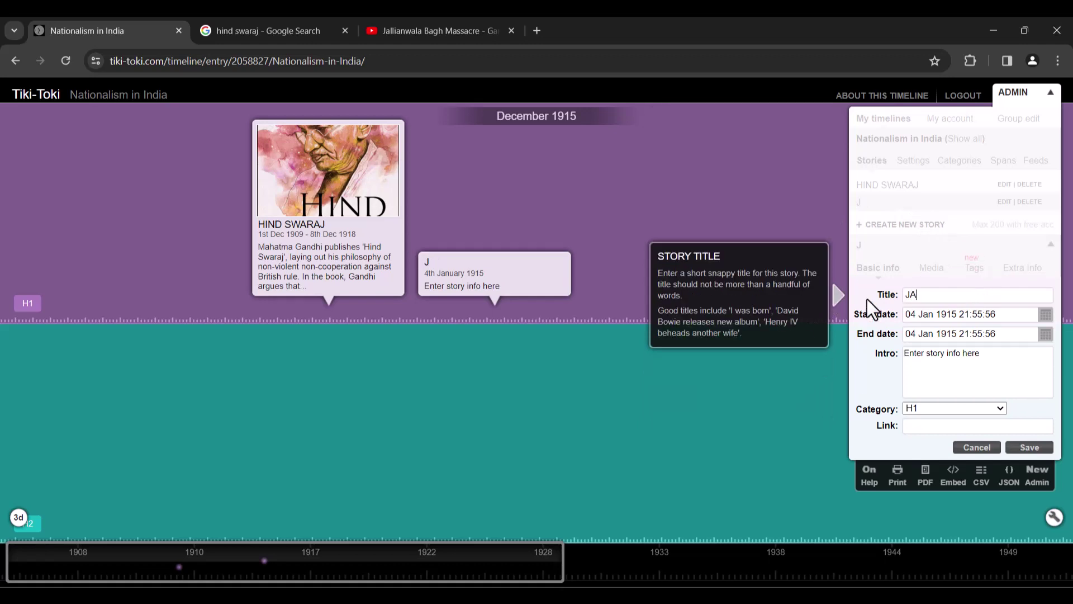
pyautogui.write('LLIANWALA')
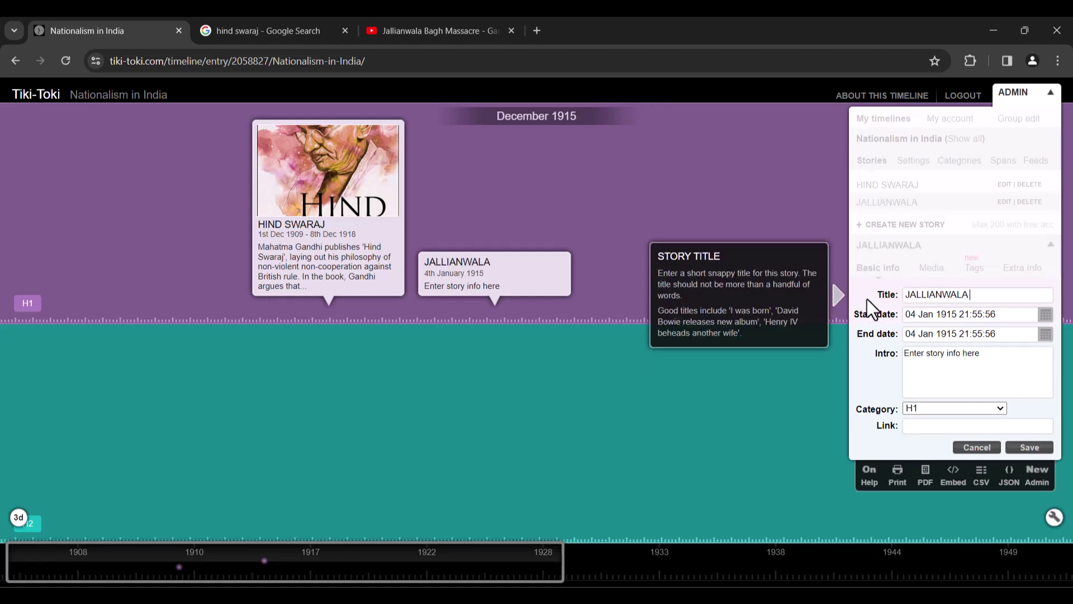
pyautogui.write(' BAGH MASSACRE')
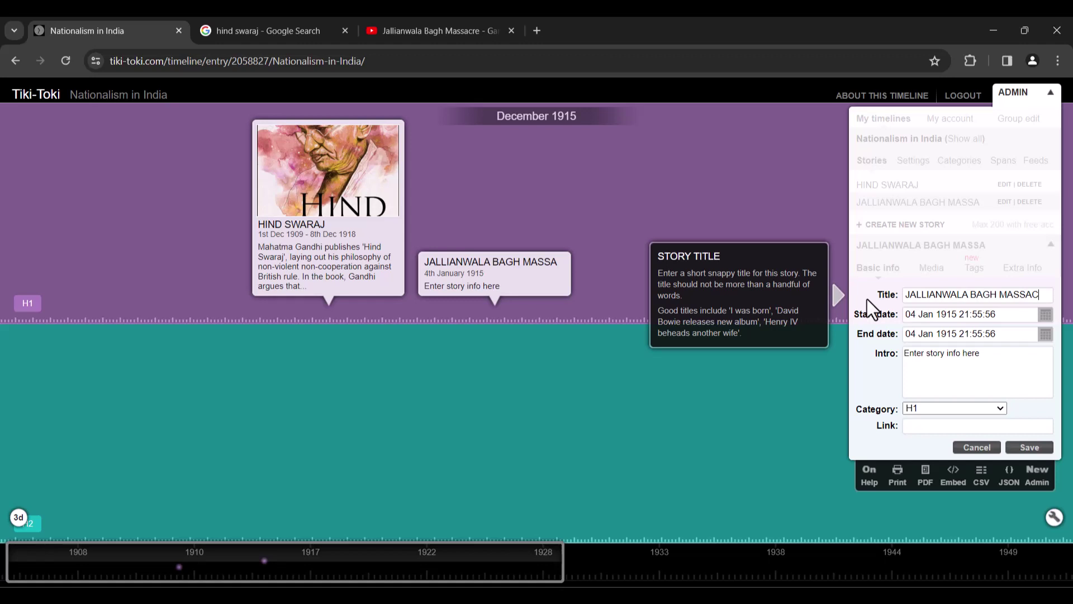
# Step: Set the story's start date to 13 April 1919 and select the 1919 massacre paragraph in Word
pyautogui.click(1046, 314)
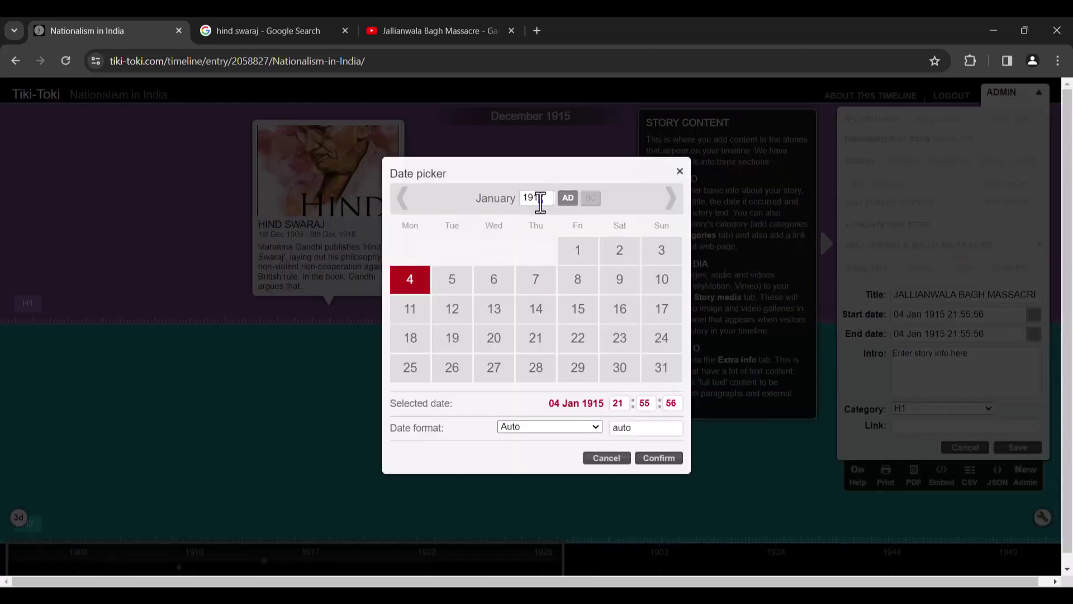
pyautogui.write('9')
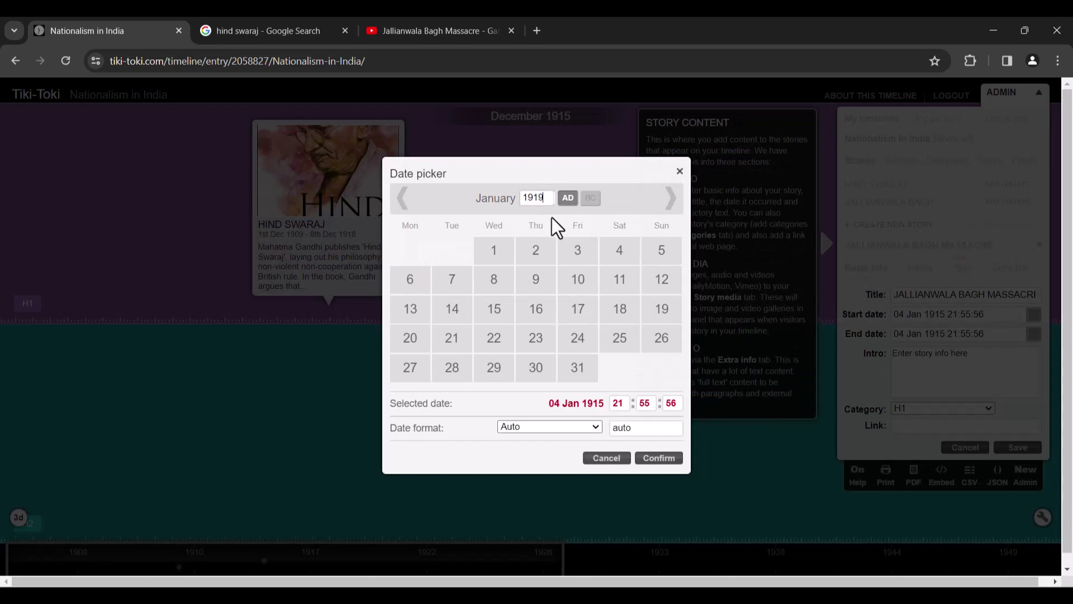
pyautogui.click(665, 201)
pyautogui.click(664, 203)
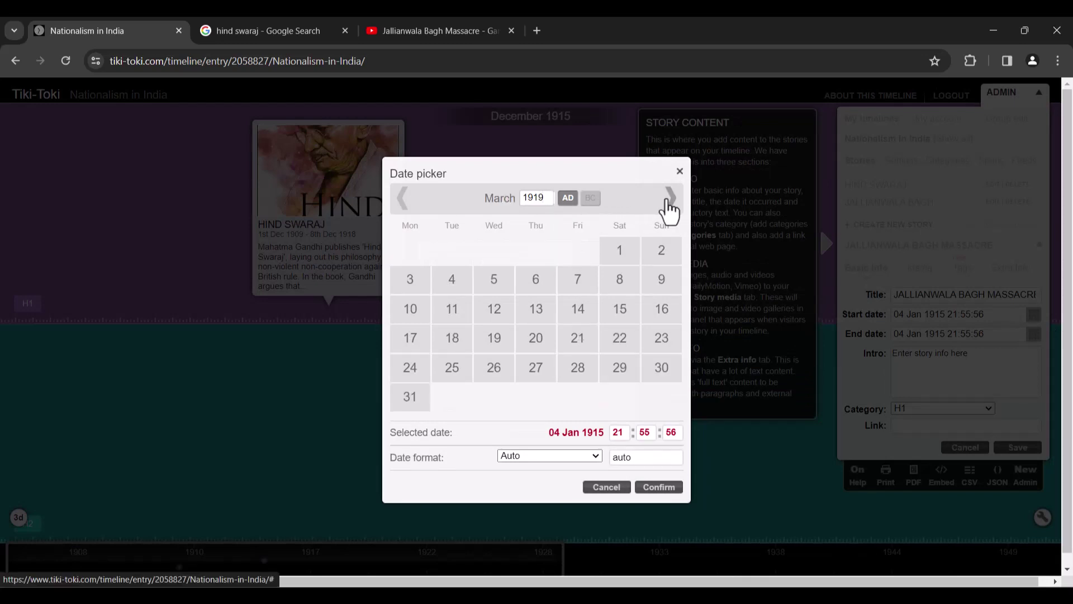
pyautogui.click(665, 203)
pyautogui.click(661, 280)
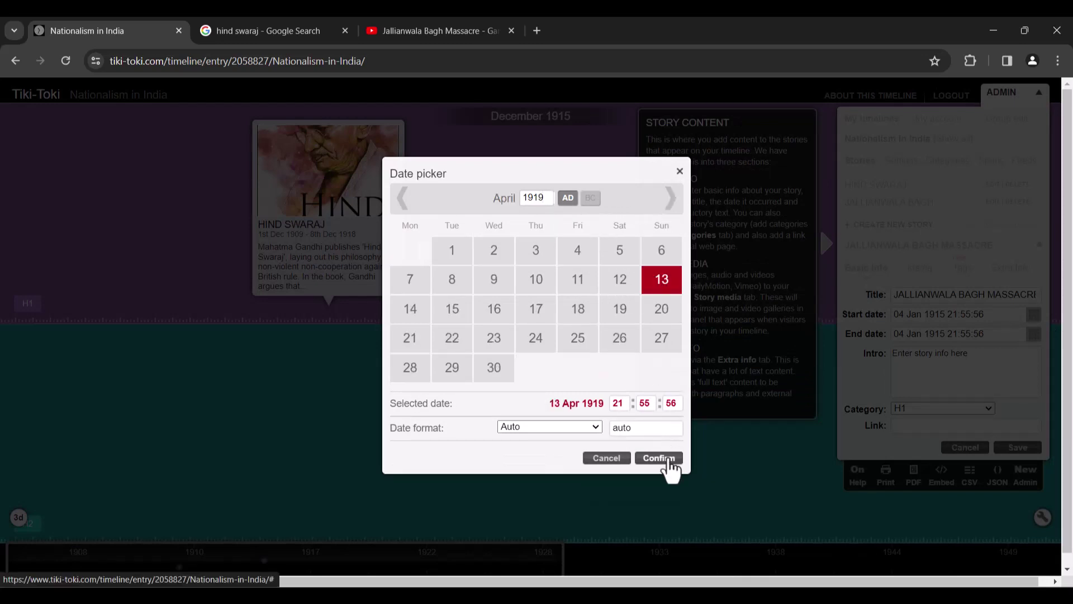
pyautogui.click(659, 458)
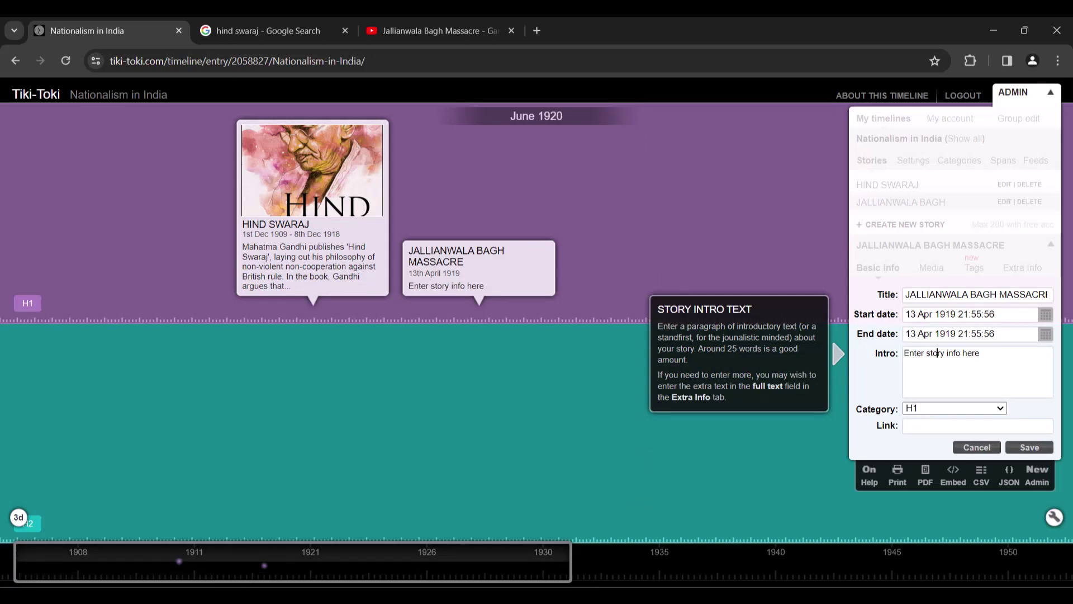
pyautogui.hotkey('alt', 'Tab')
pyautogui.moveTo(561, 506); pyautogui.dragTo(263, 410)
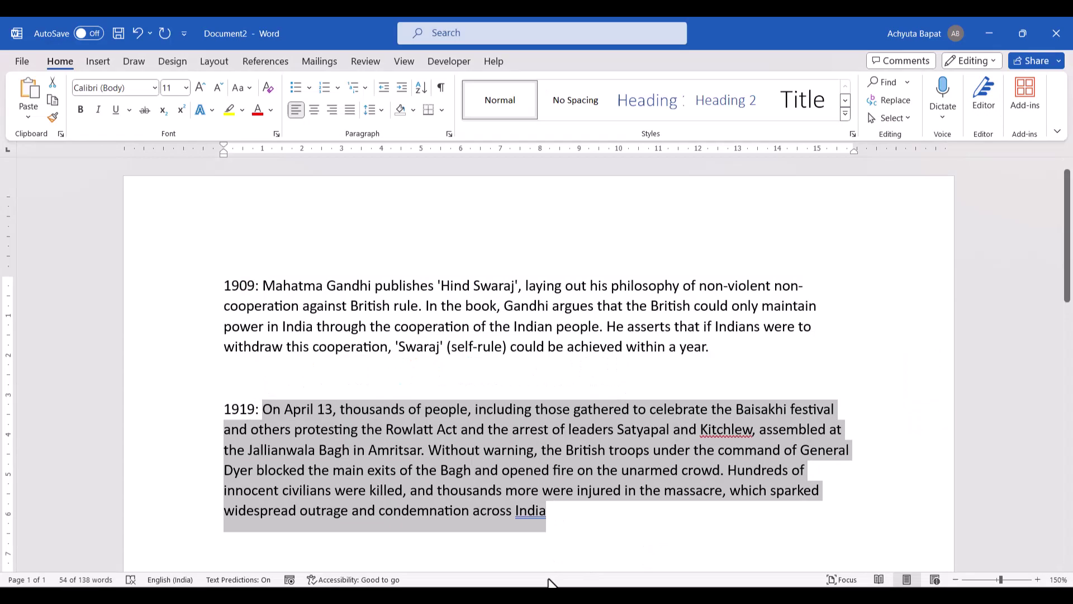
# Step: Paste the 1919 massacre paragraph into the story intro, set category H2, and save
pyautogui.hotkey('ctrl', 'c')
pyautogui.hotkey('alt', 'Tab')
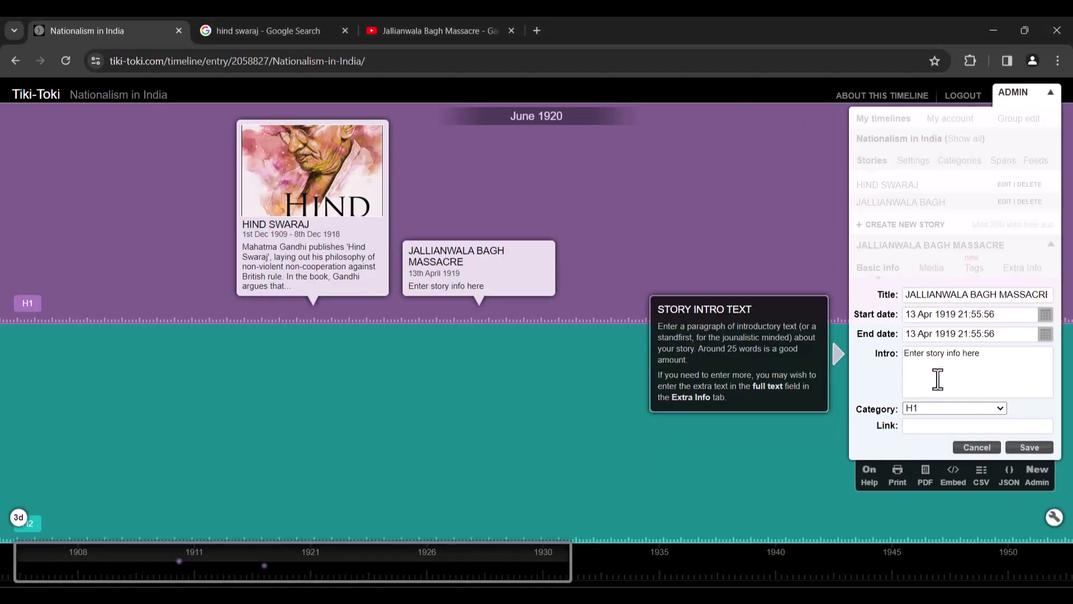
pyautogui.click(937, 354)
pyautogui.hotkey('ctrl', 'v')
pyautogui.click(955, 408)
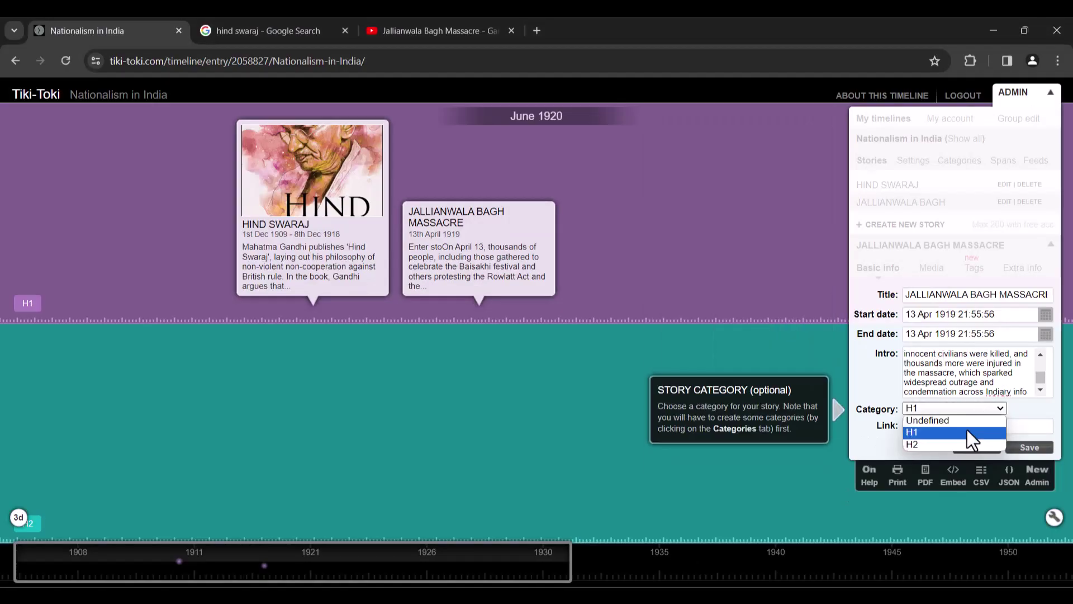
pyautogui.click(961, 442)
pyautogui.click(1031, 447)
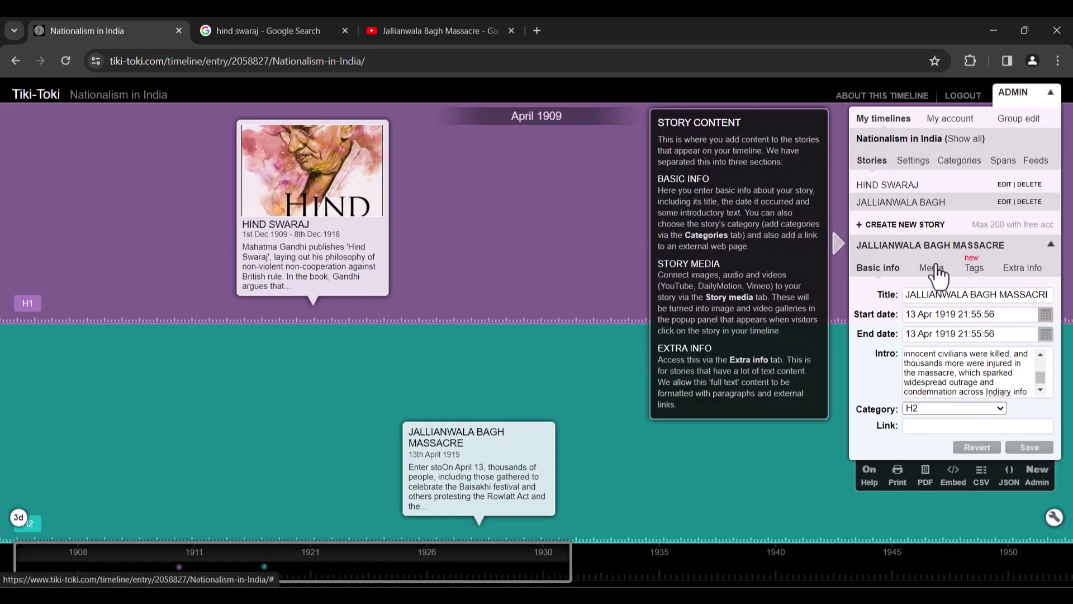
# Step: Add a new Video-type media item to the Jallianwala Bagh story, then bring up the YouTube video
pyautogui.click(1007, 208)
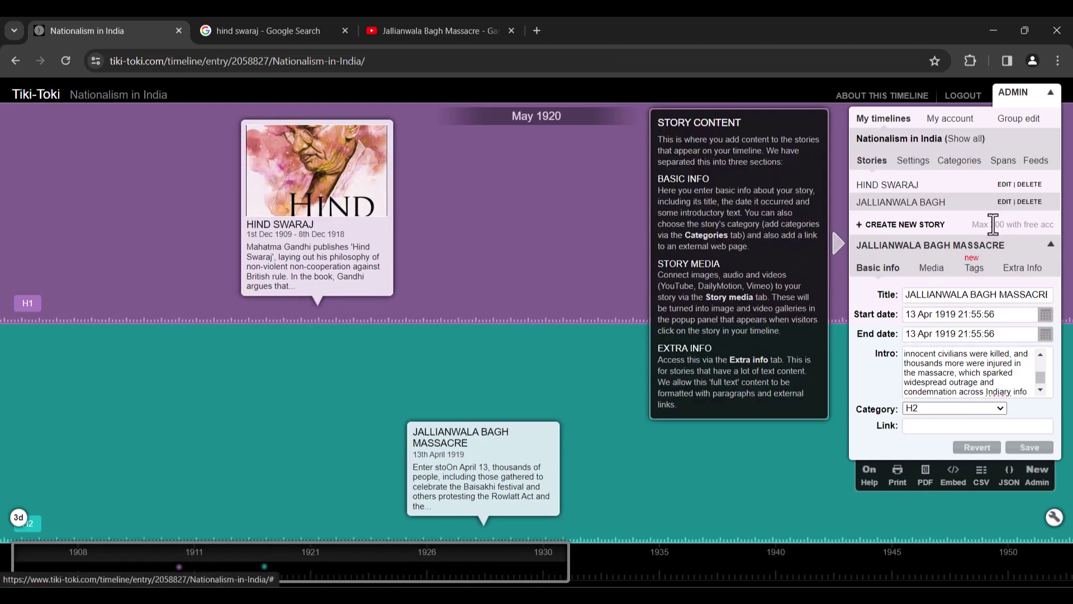
pyautogui.click(931, 268)
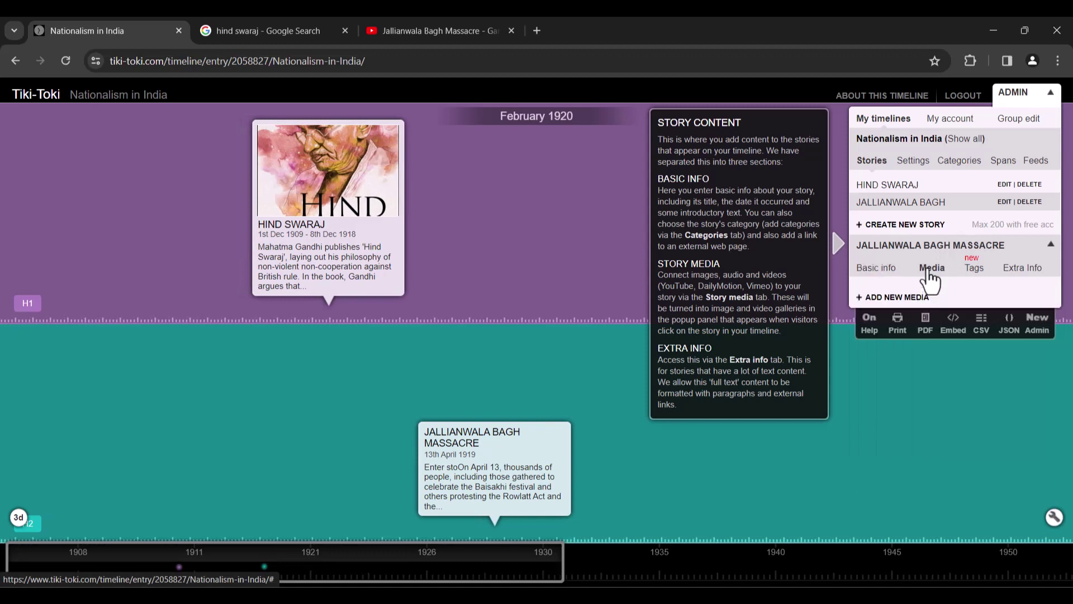
pyautogui.click(894, 299)
pyautogui.click(938, 378)
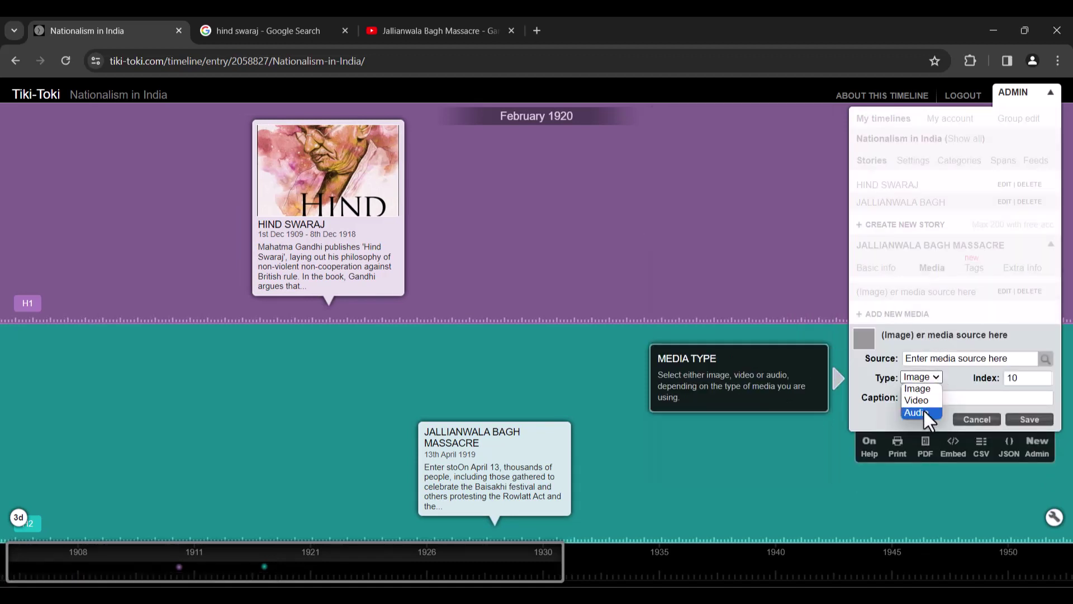
pyautogui.click(924, 403)
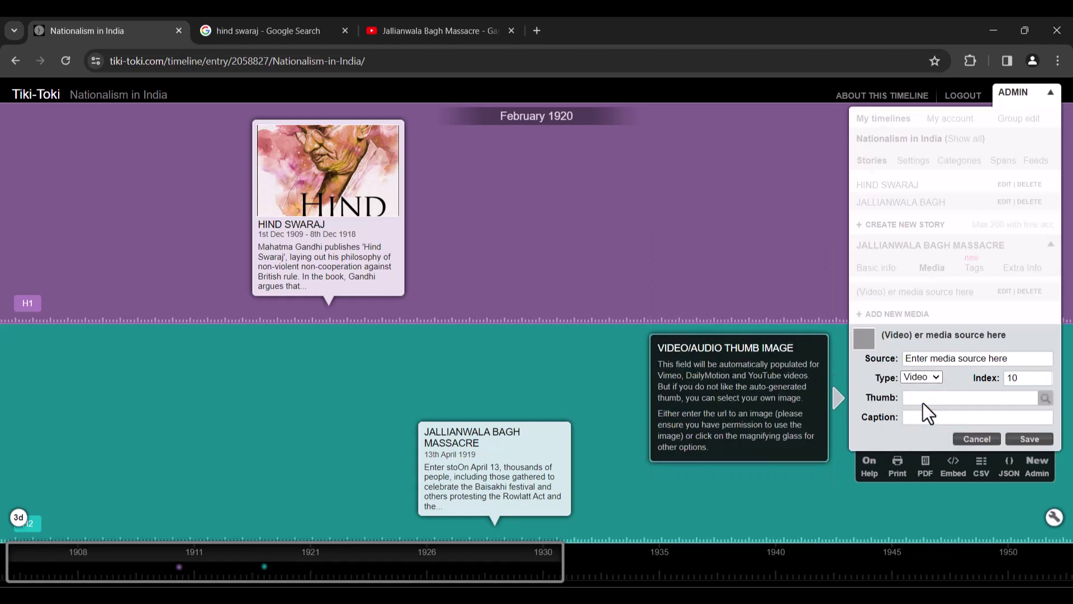
pyautogui.click(437, 28)
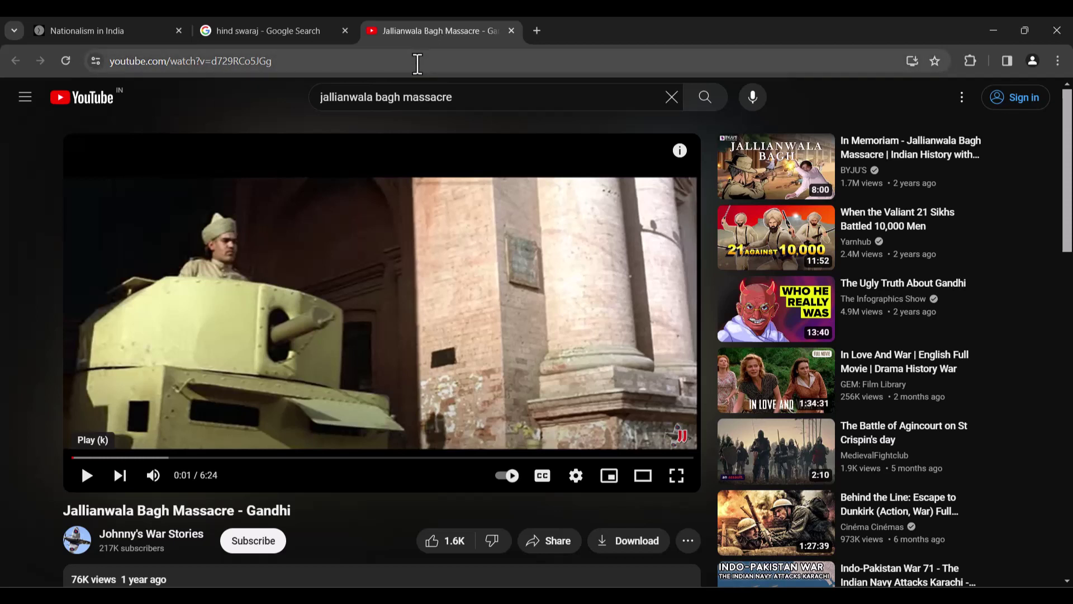
# Step: Paste the 'Jallianwala Bagh Massacre - Gandhi' YouTube URL as the media Source and save
pyautogui.click(417, 63)
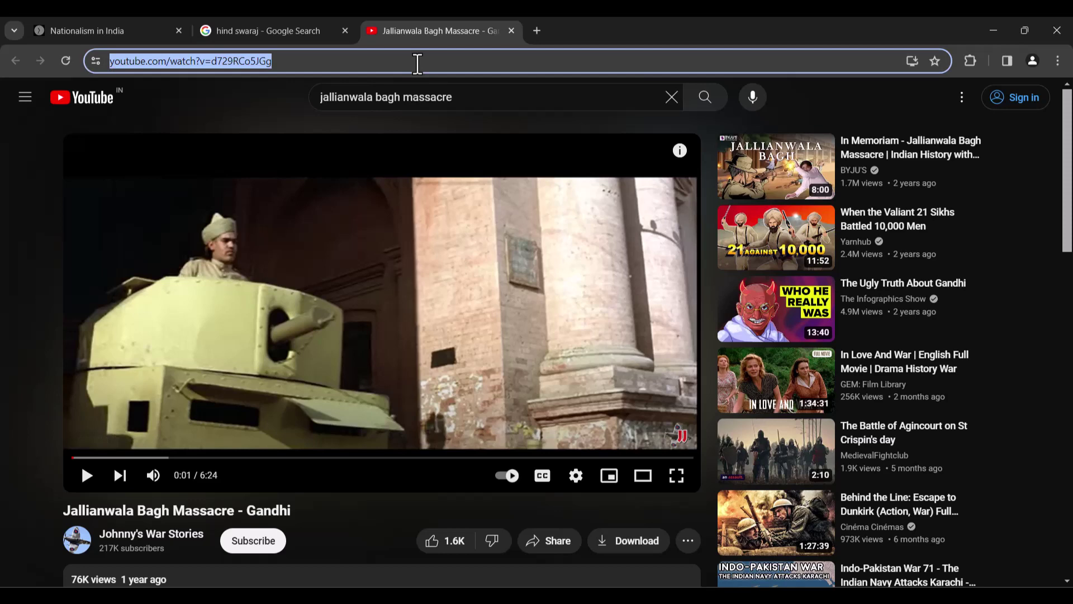
pyautogui.click(102, 31)
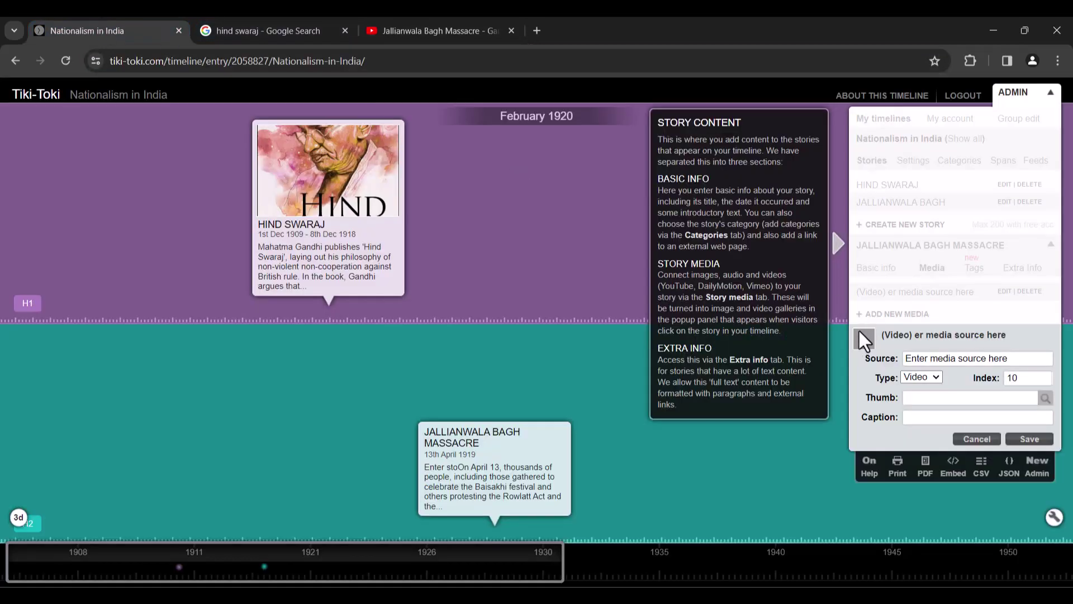
pyautogui.click(963, 358)
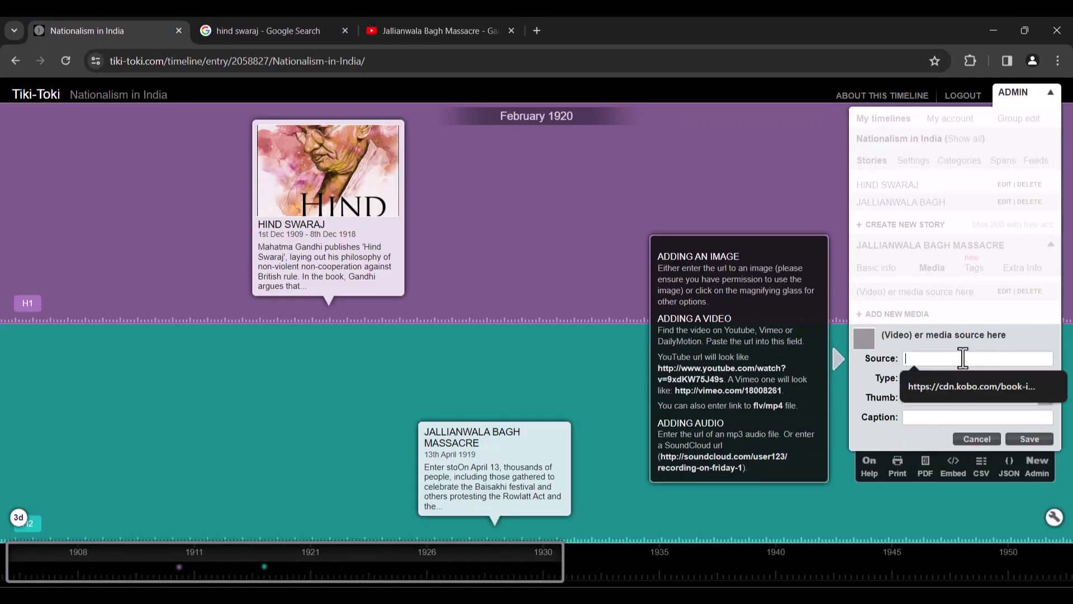
pyautogui.hotkey('ctrl', 'v')
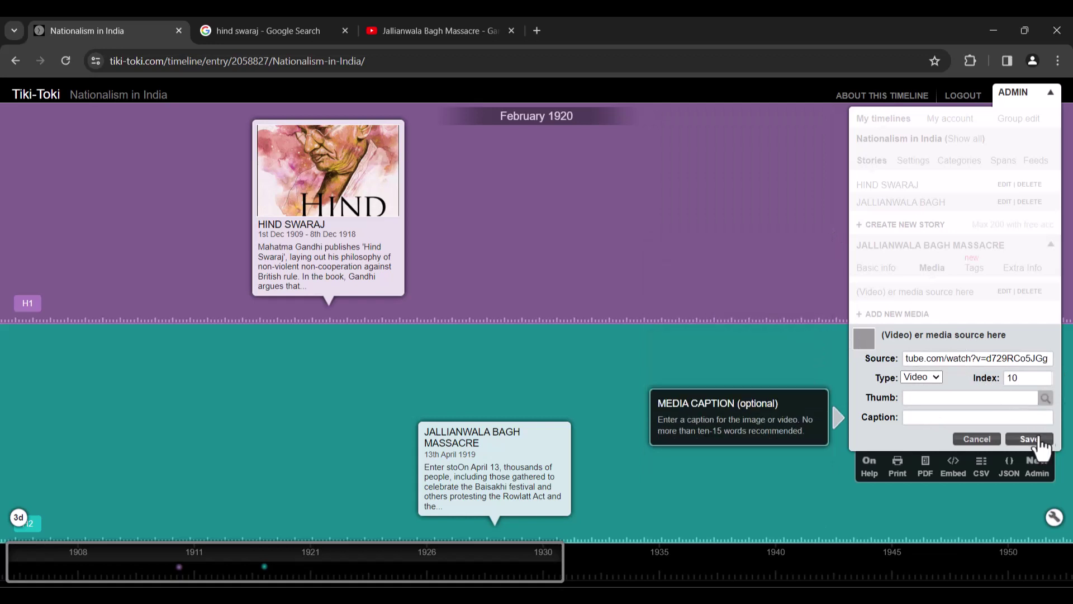
pyautogui.click(1035, 442)
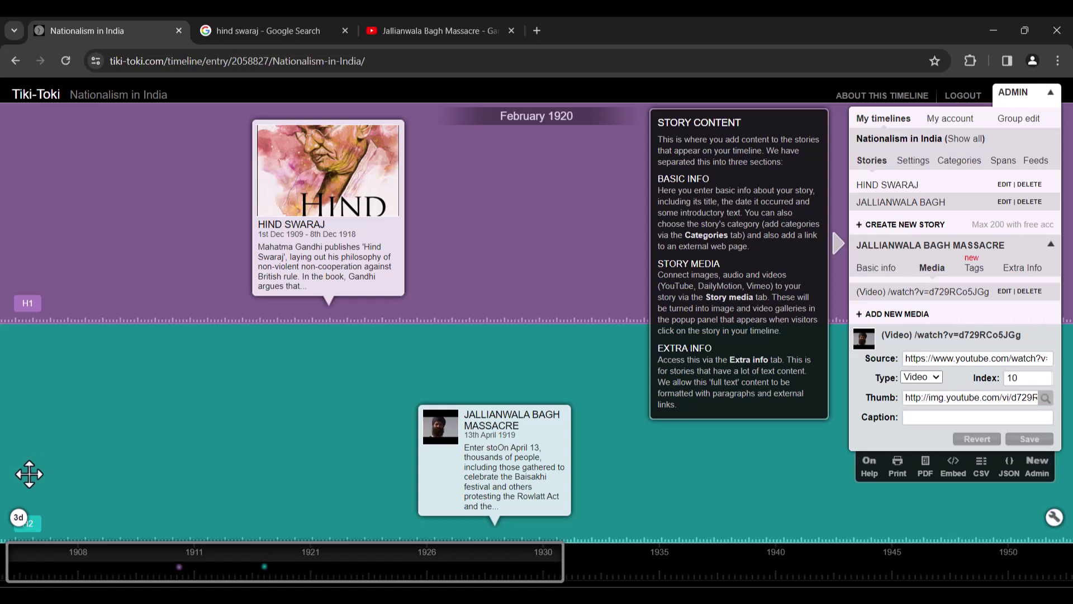
# Step: Switch the Nationalism in India timeline to 3D and move forward toward Hind Swaraj
pyautogui.click(19, 519)
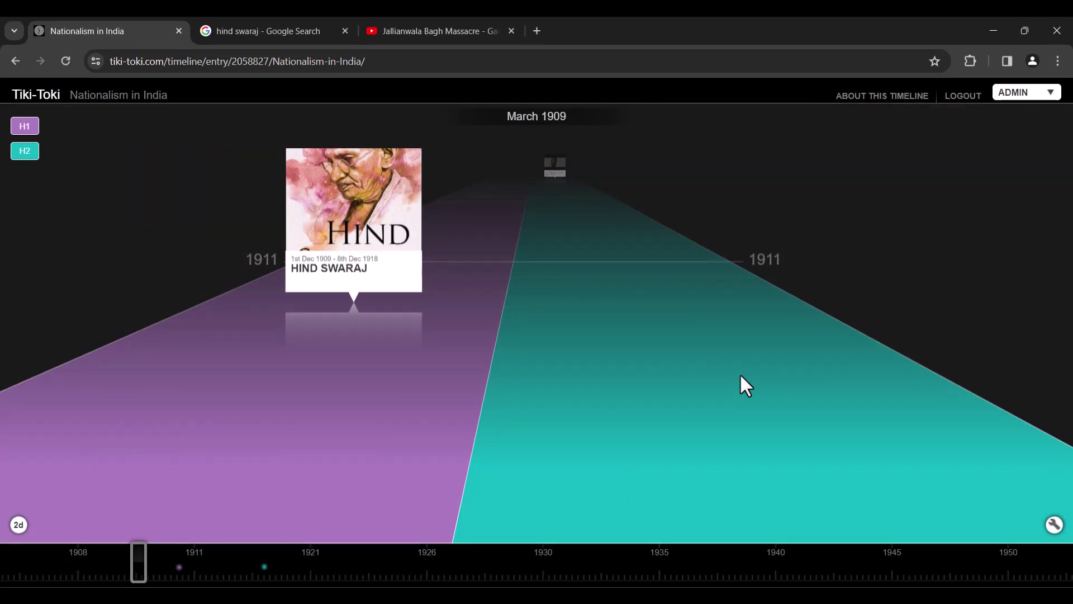
pyautogui.scroll(-2, 740, 374)
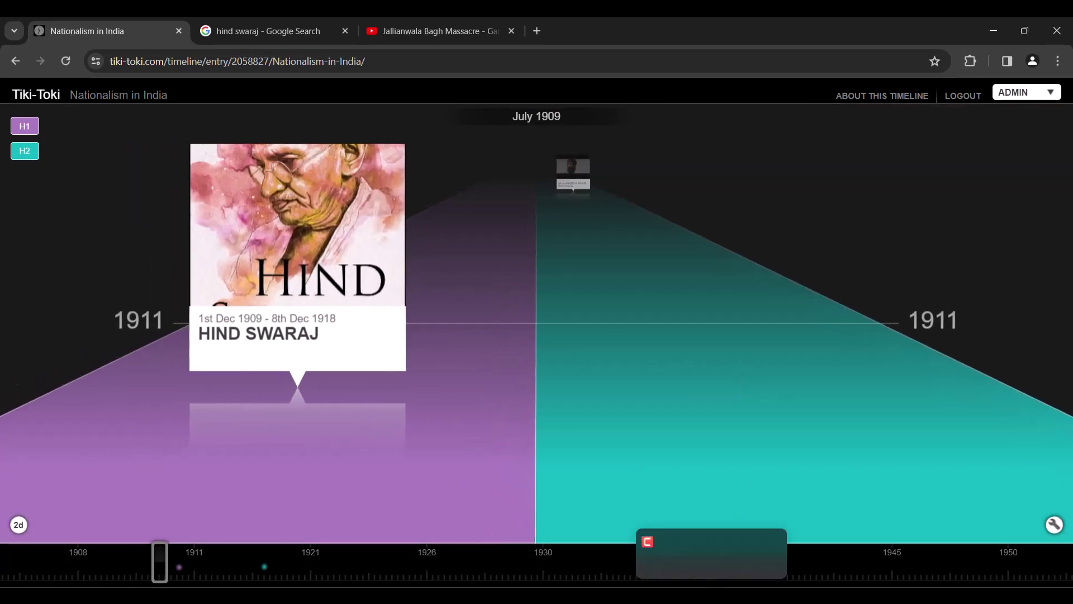